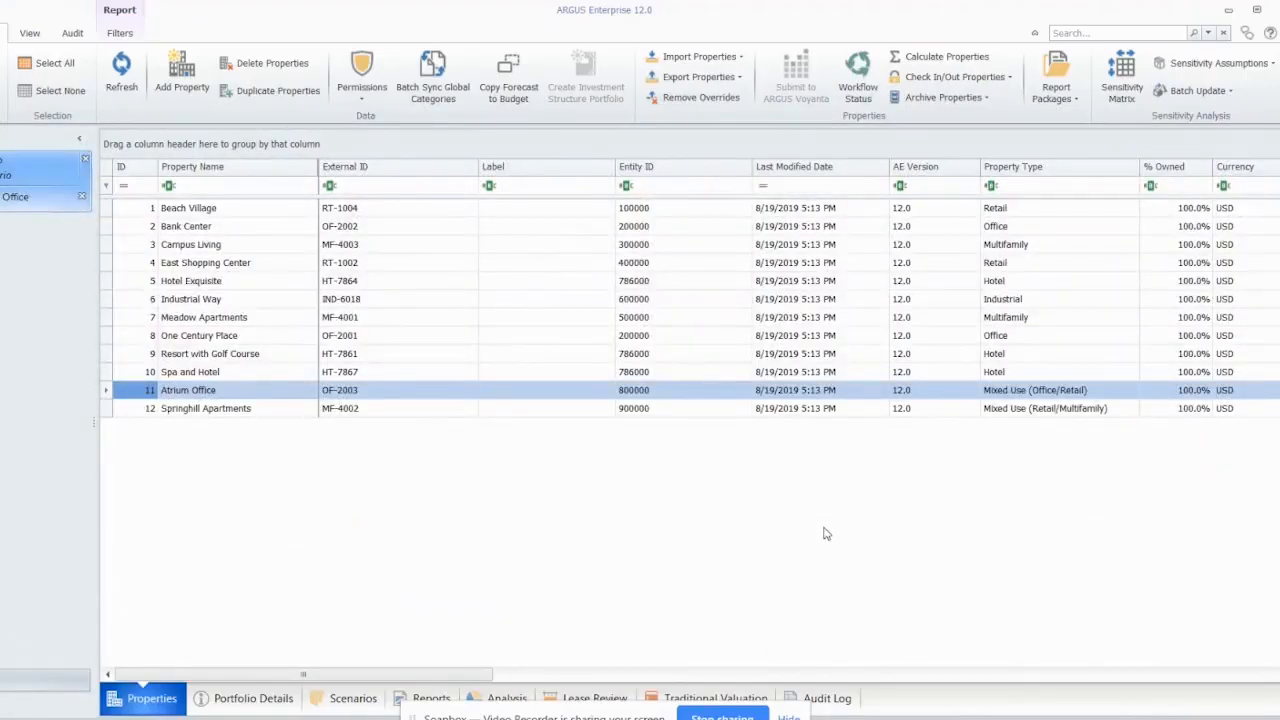
Step: Open the program help, search it for "shortcut" and display the Shortcut Keys topic
key("F1")
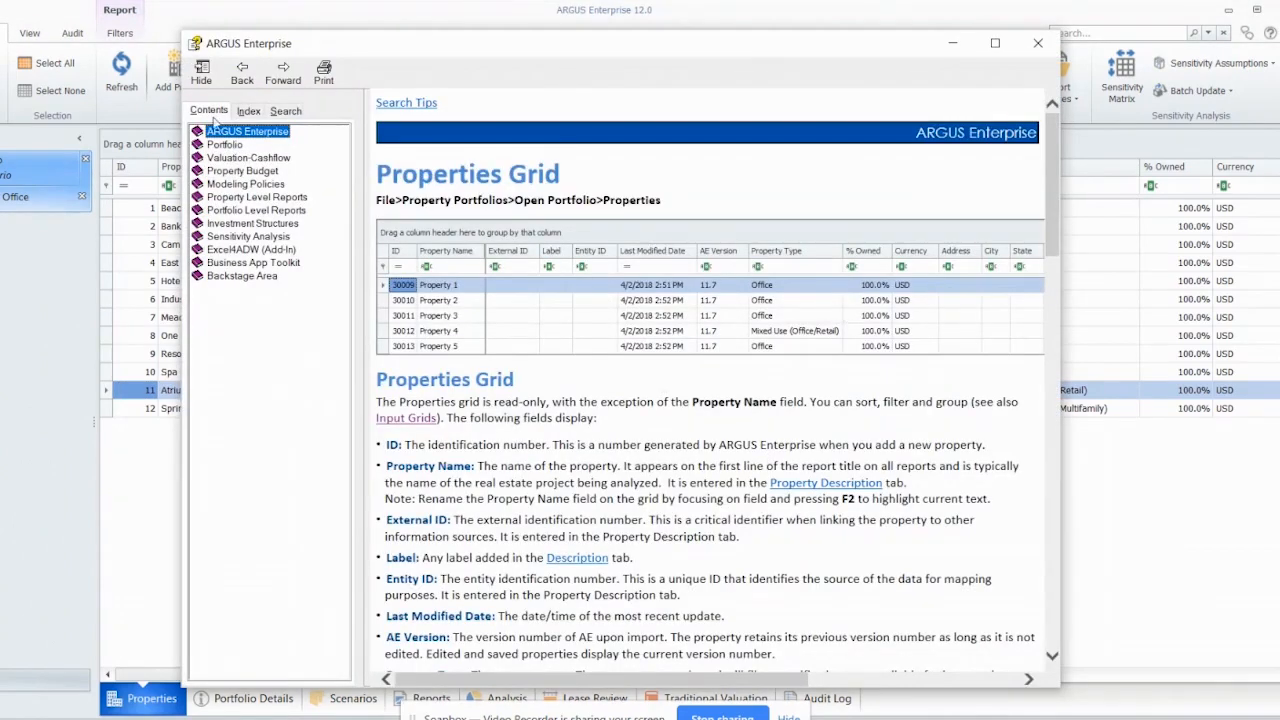
left_click(287, 111)
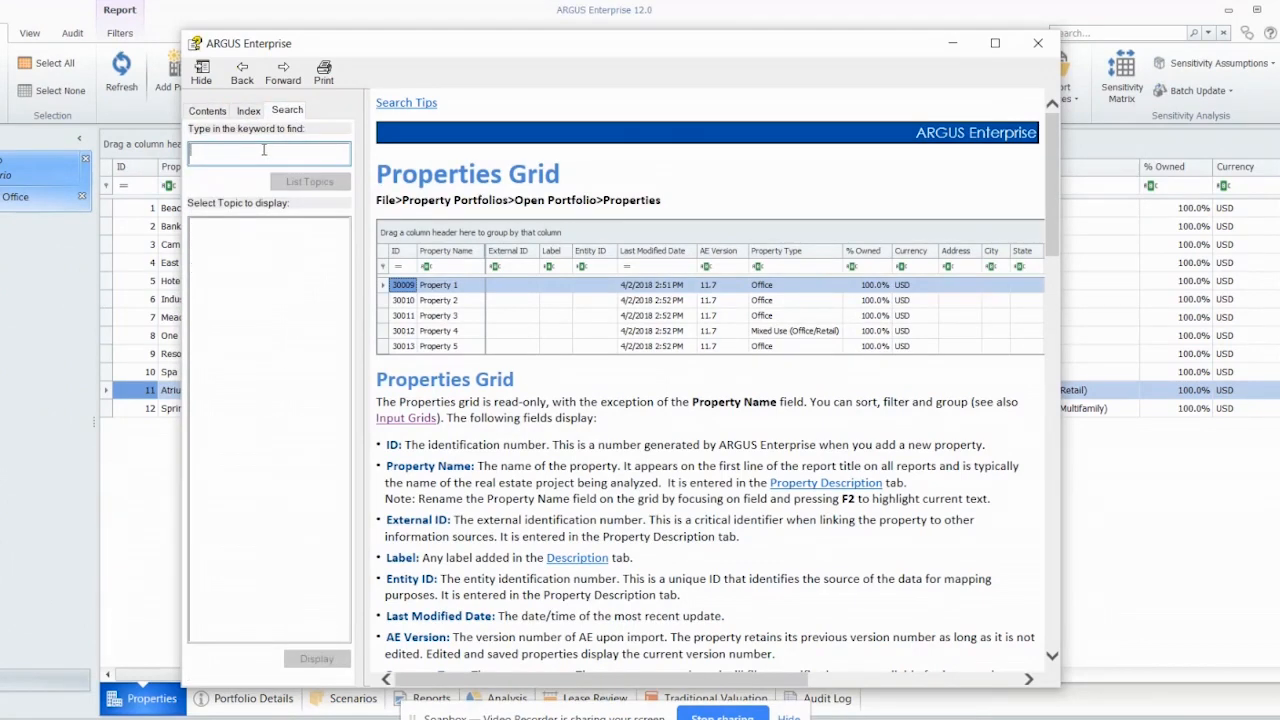
type("shortcut")
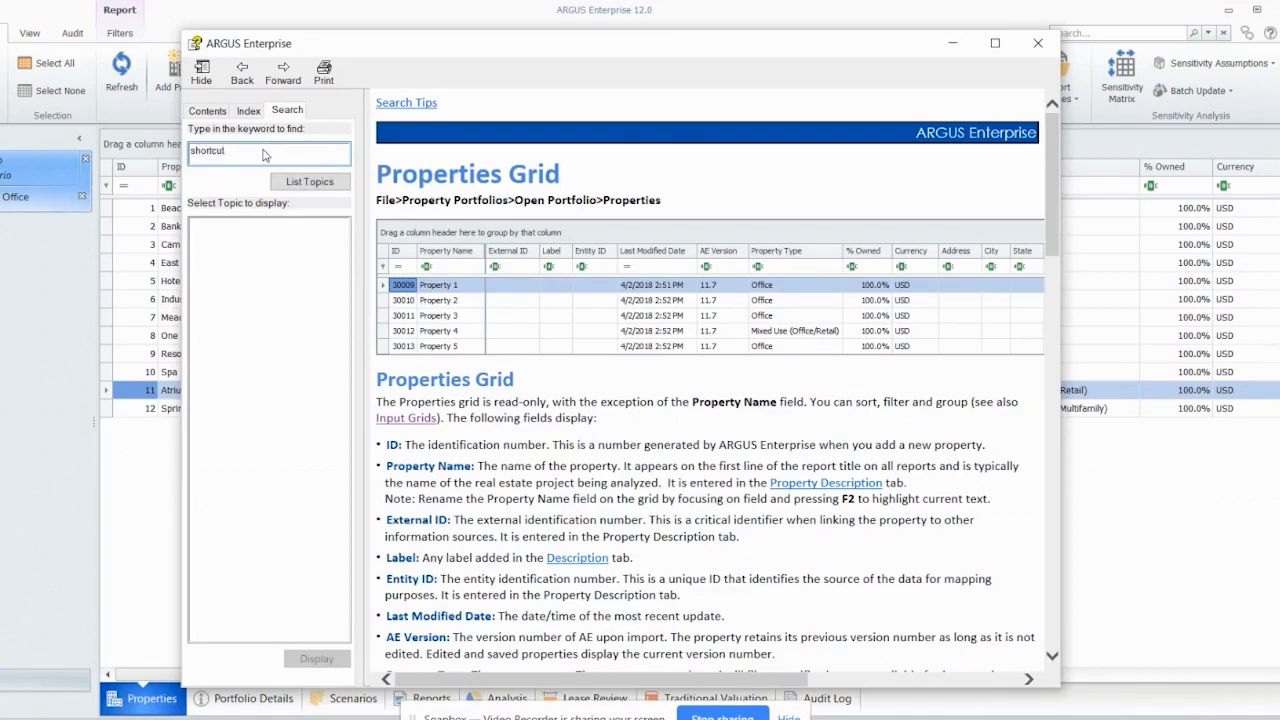
key("Return")
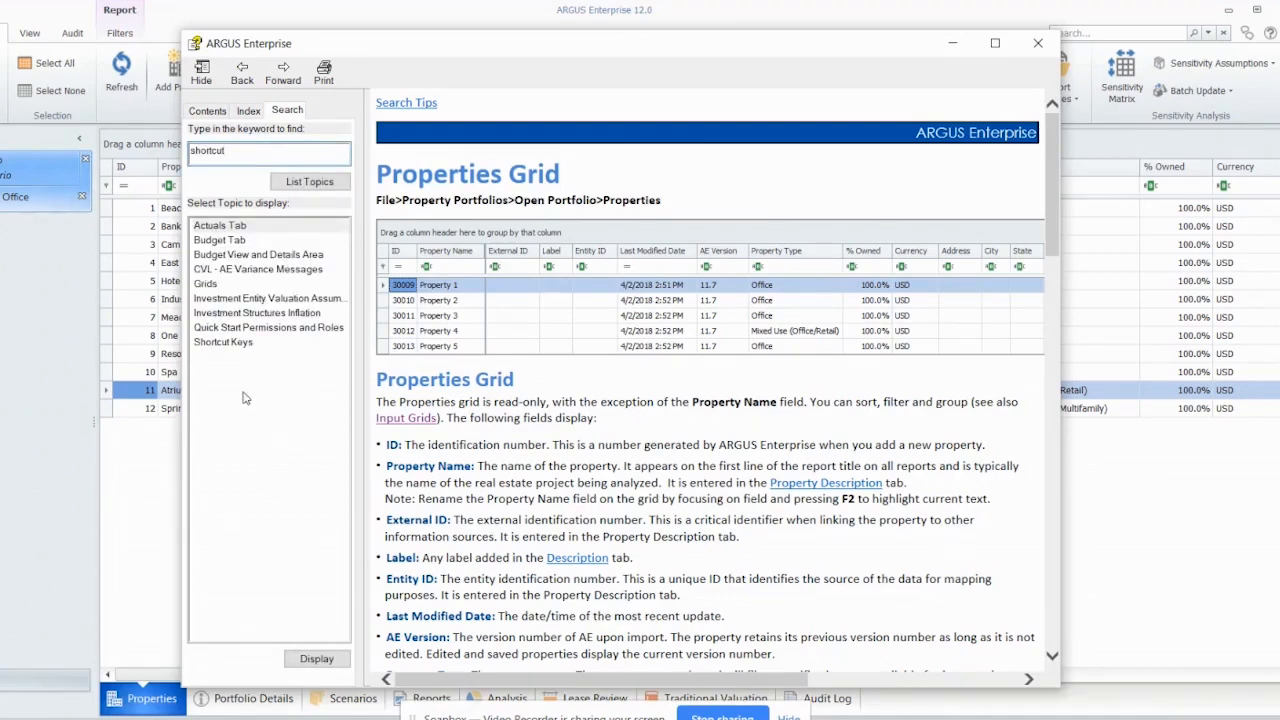
double_click(228, 346)
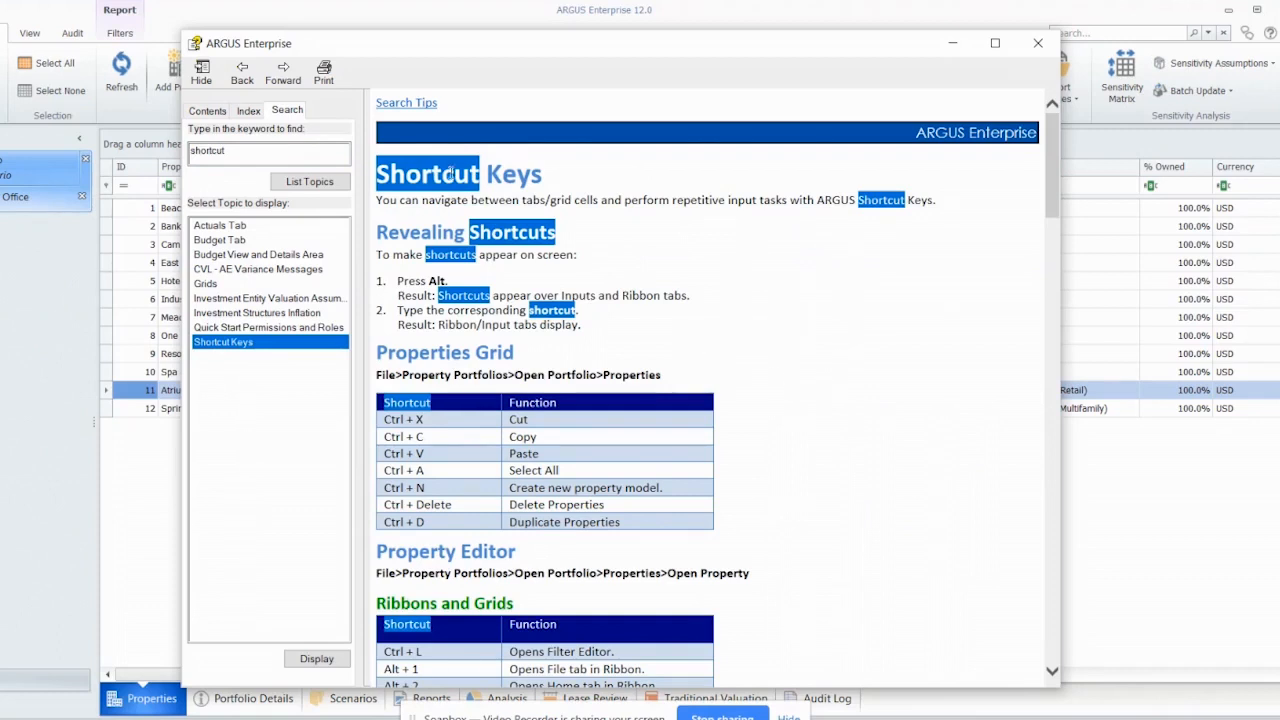
Step: Clear the search highlighting in the Shortcut Keys topic, read through it including the Investment Structures section, and close the help
left_click(756, 342)
key("F5")
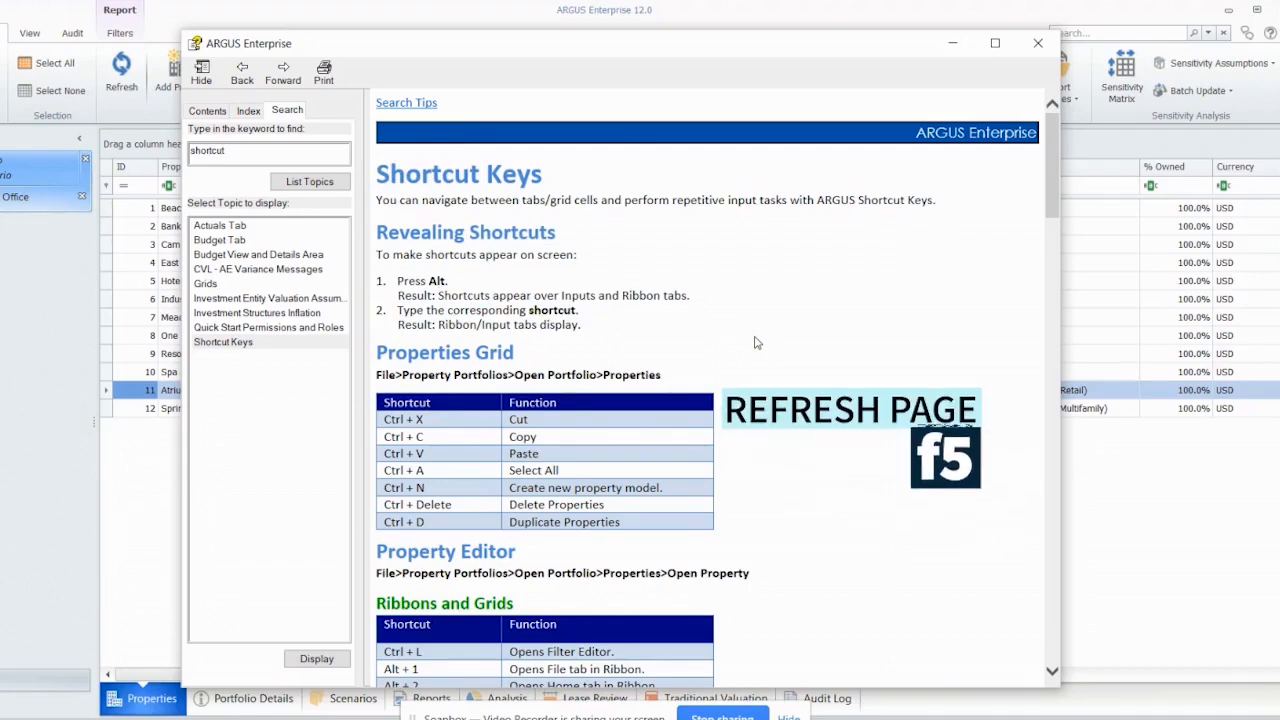
left_click_drag(1054, 184, 905, 398)
right_click(855, 343)
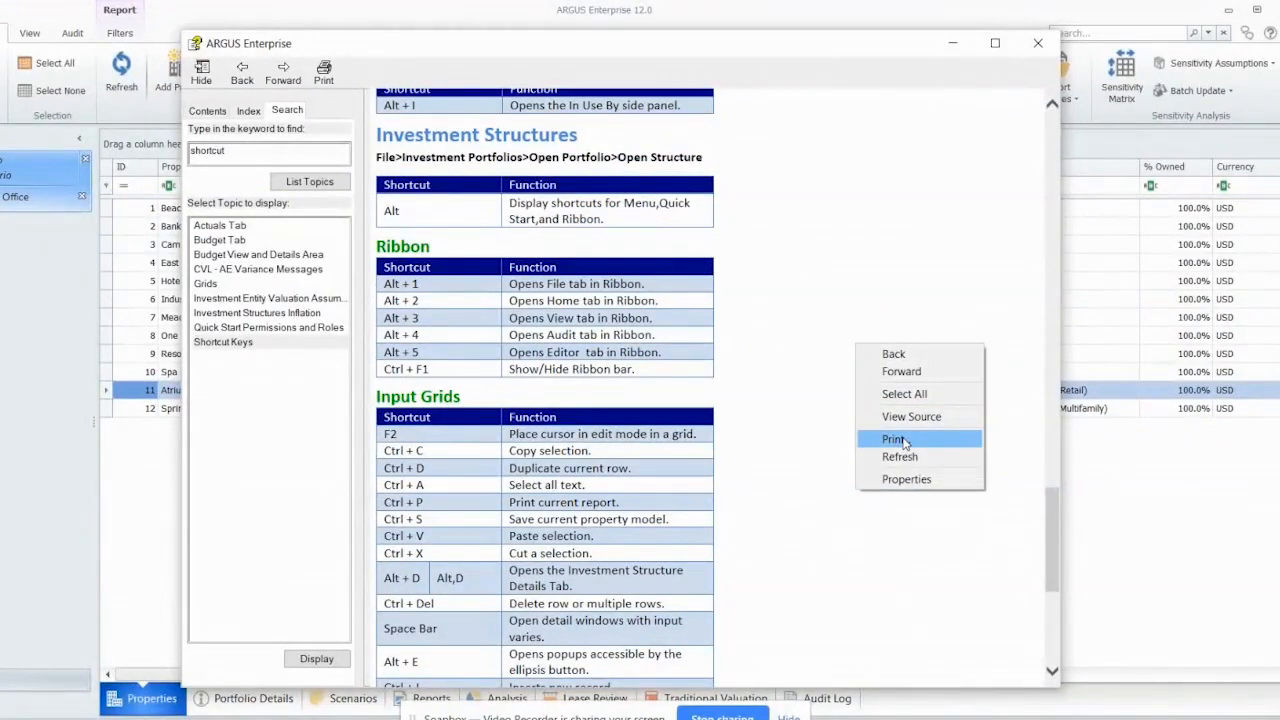
left_click(1040, 45)
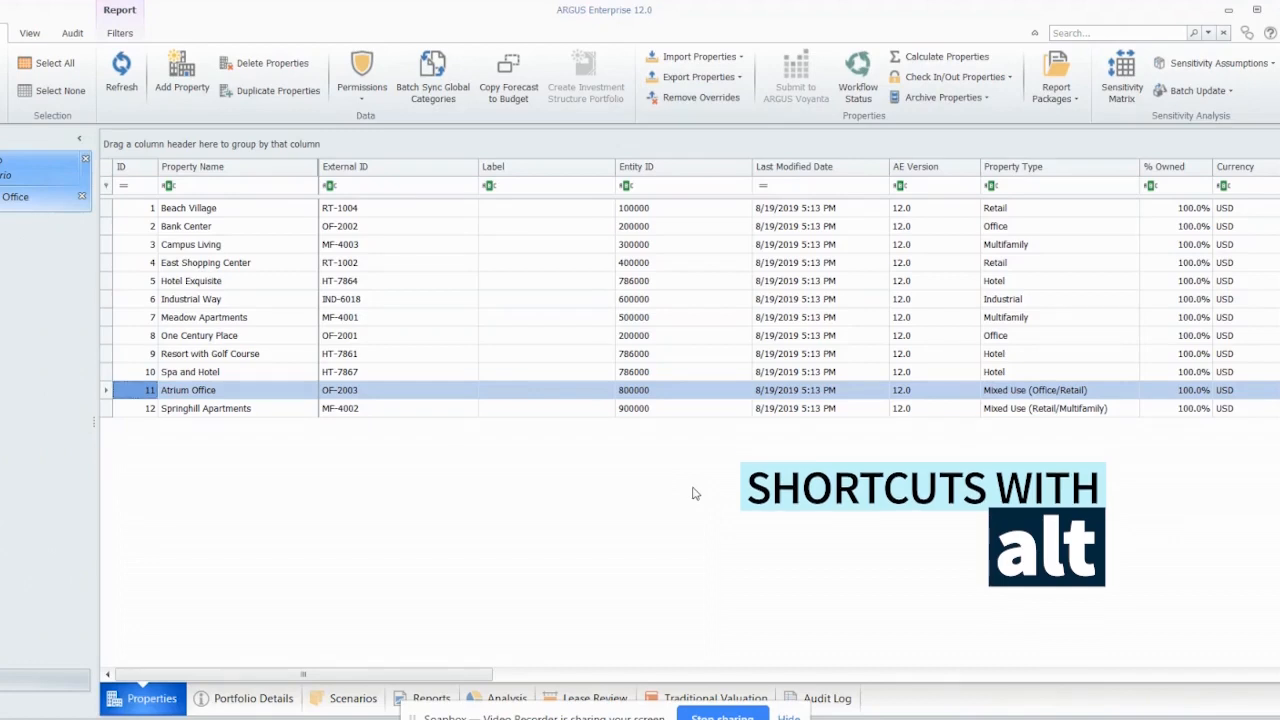
Step: Reveal the on-screen access hints, open the Atrium Office property and show its Location details
key("alt")
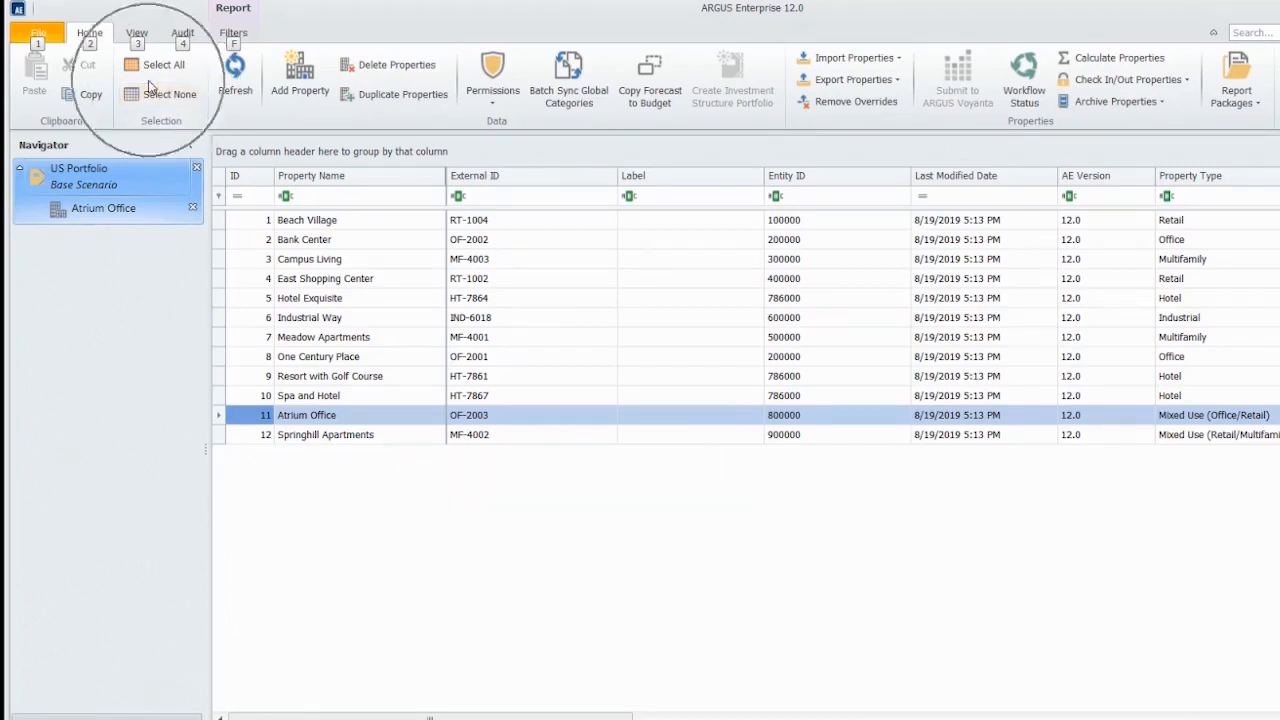
left_click(92, 211)
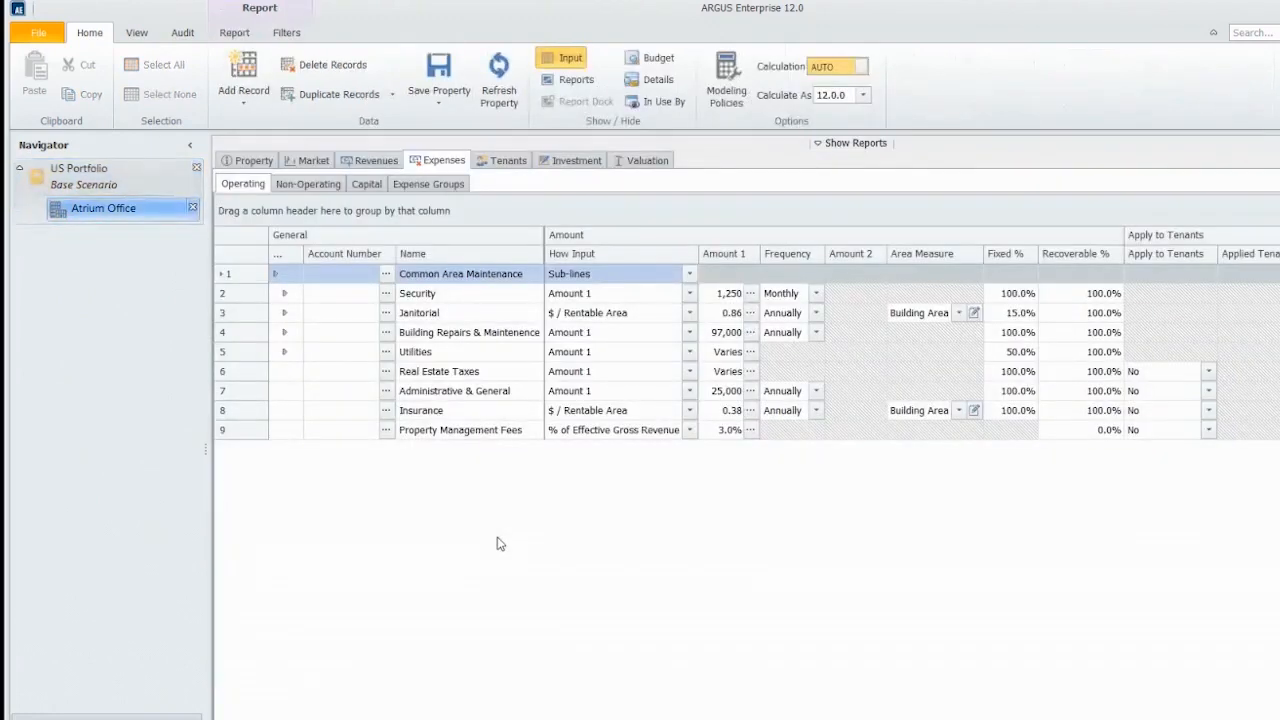
key("alt")
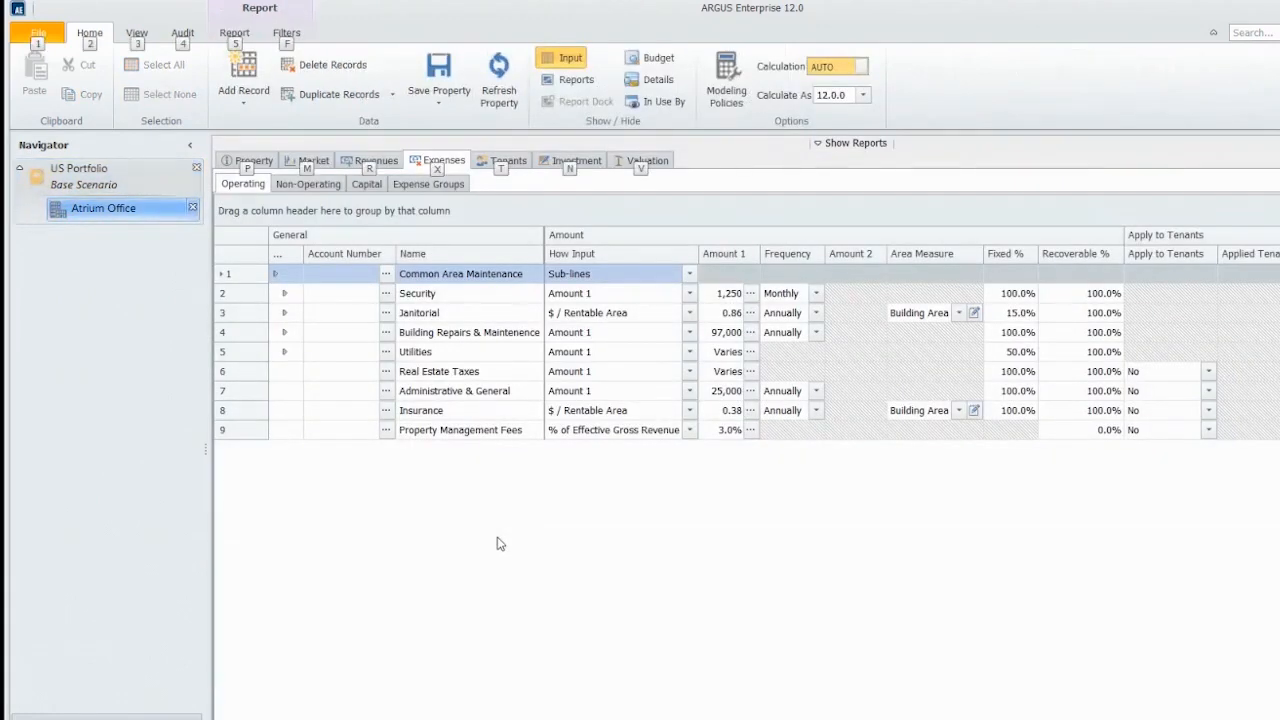
key("p")
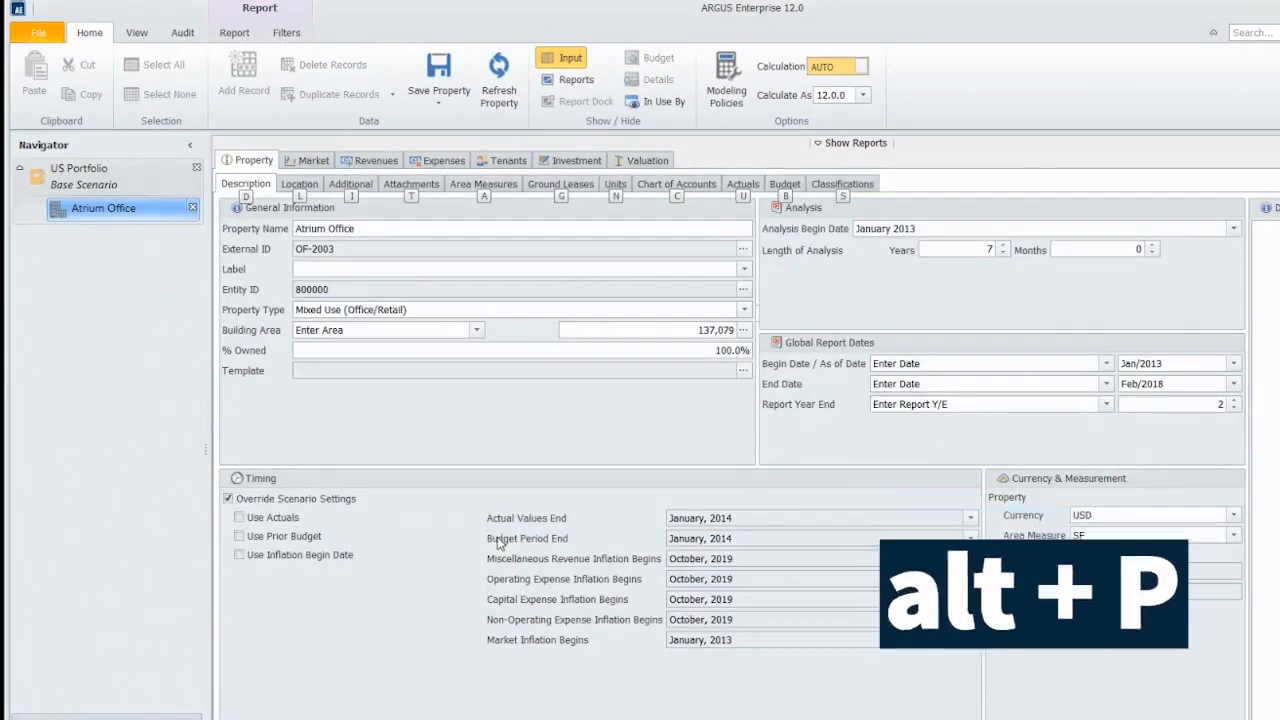
key("l")
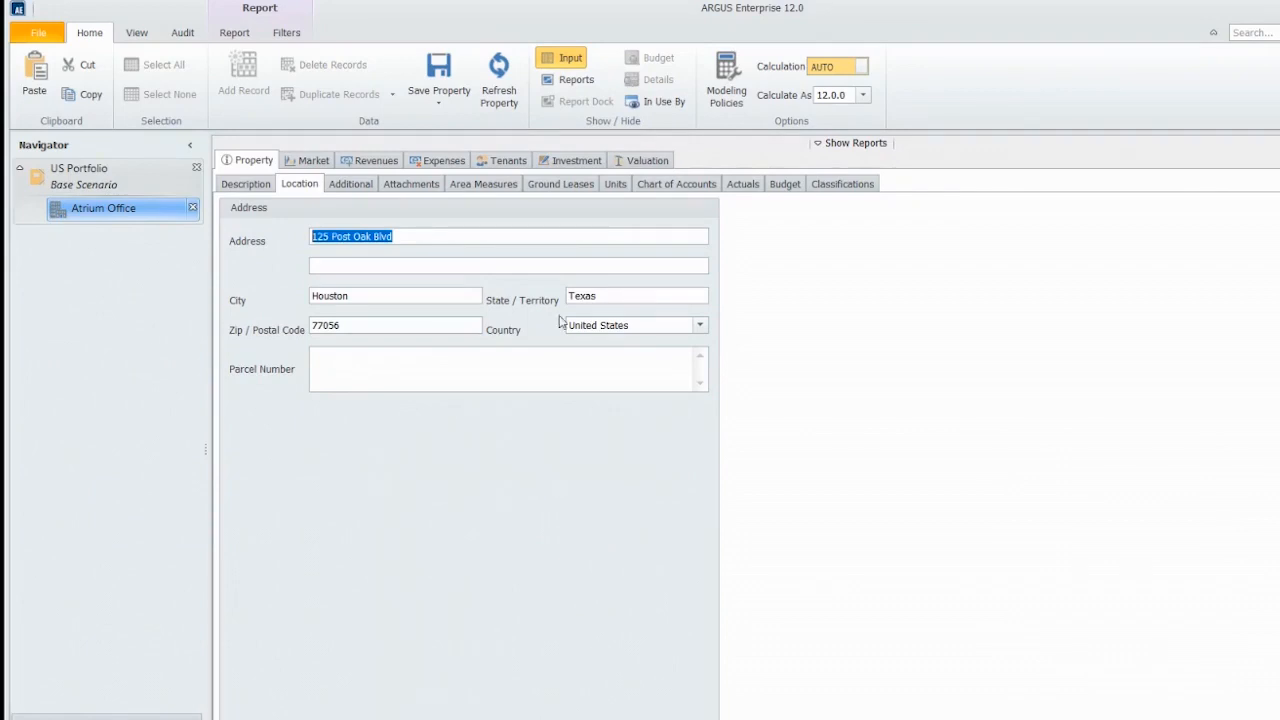
Step: Show the Atrium Office operating expenses and review the commands available for the expense records
left_click(437, 161)
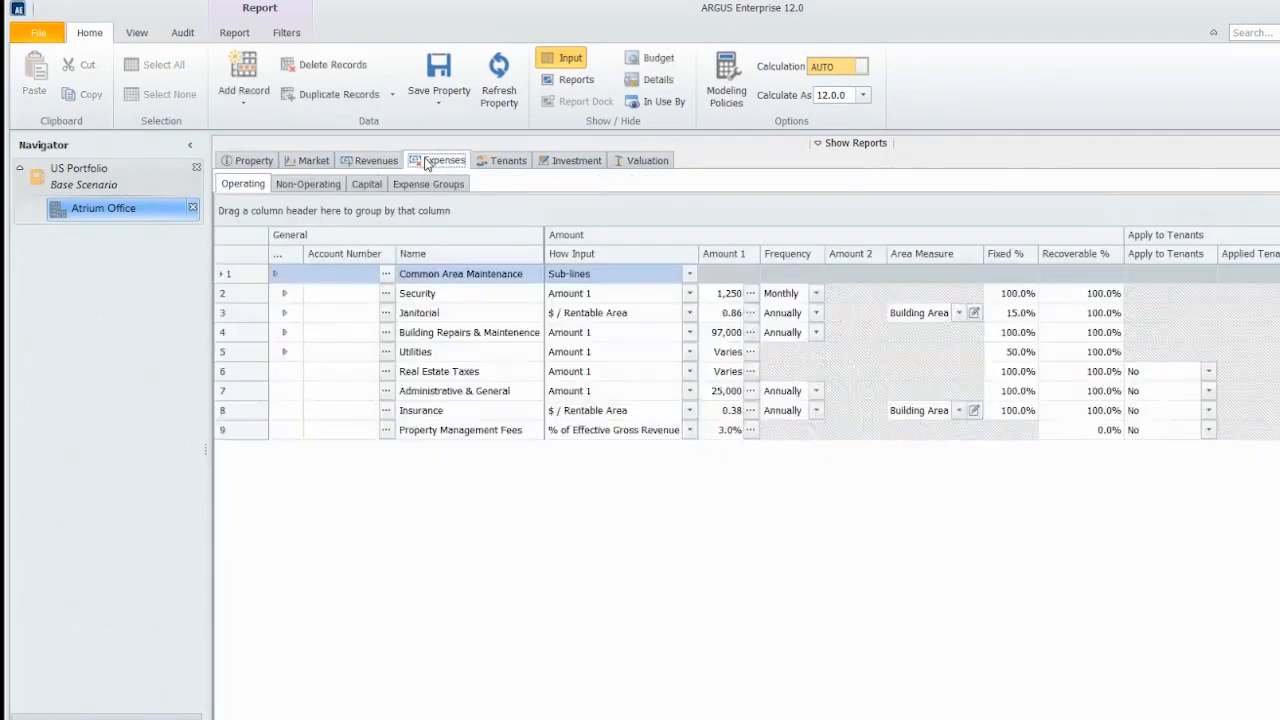
right_click(361, 469)
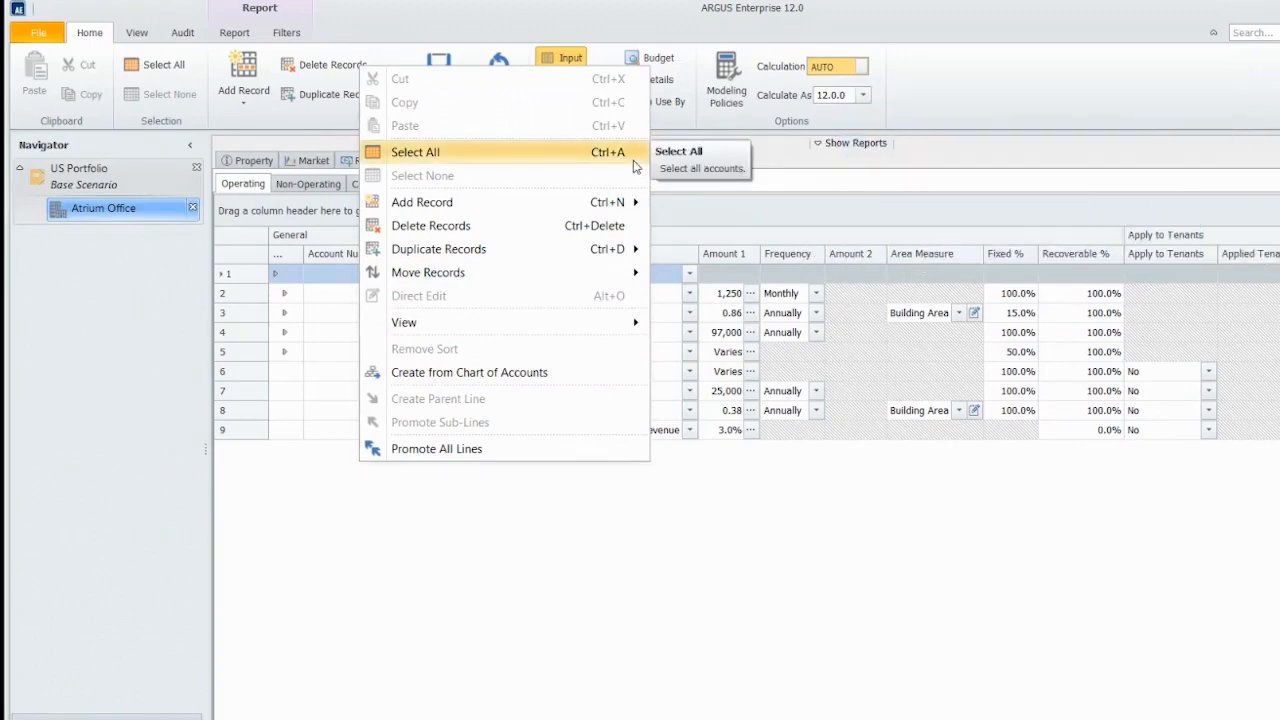
mouse_move(639, 208)
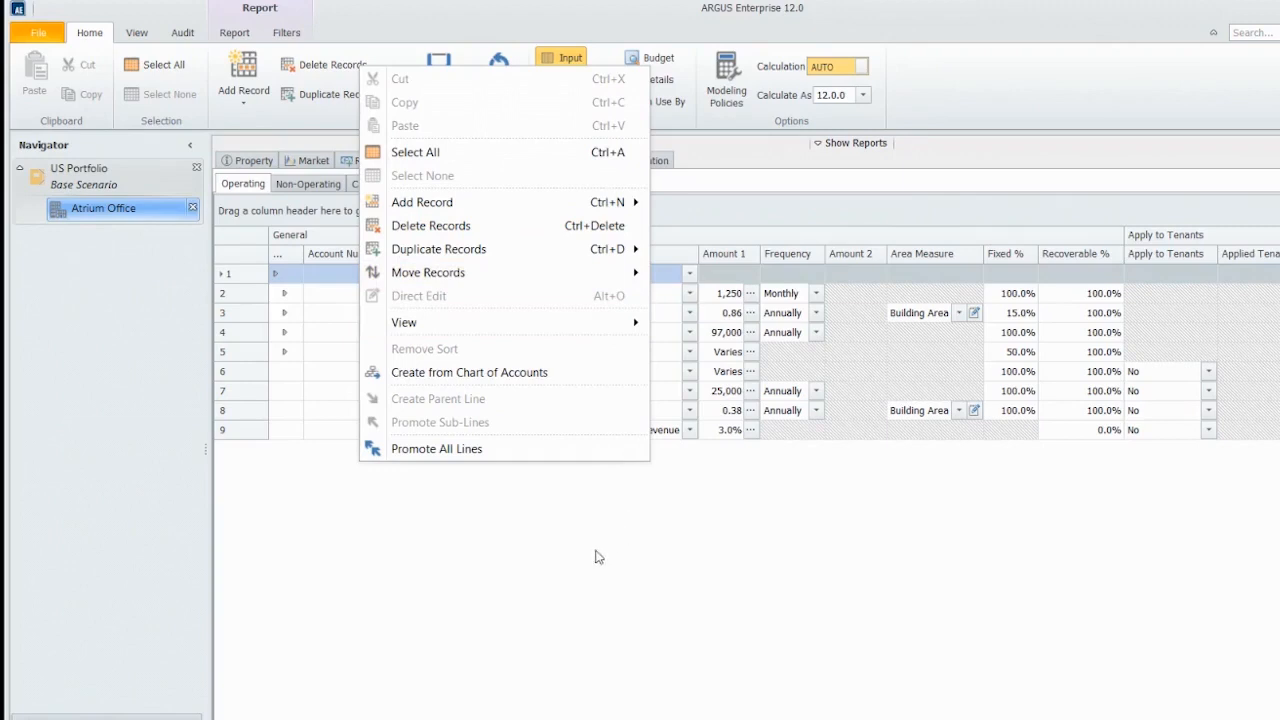
left_click(557, 558)
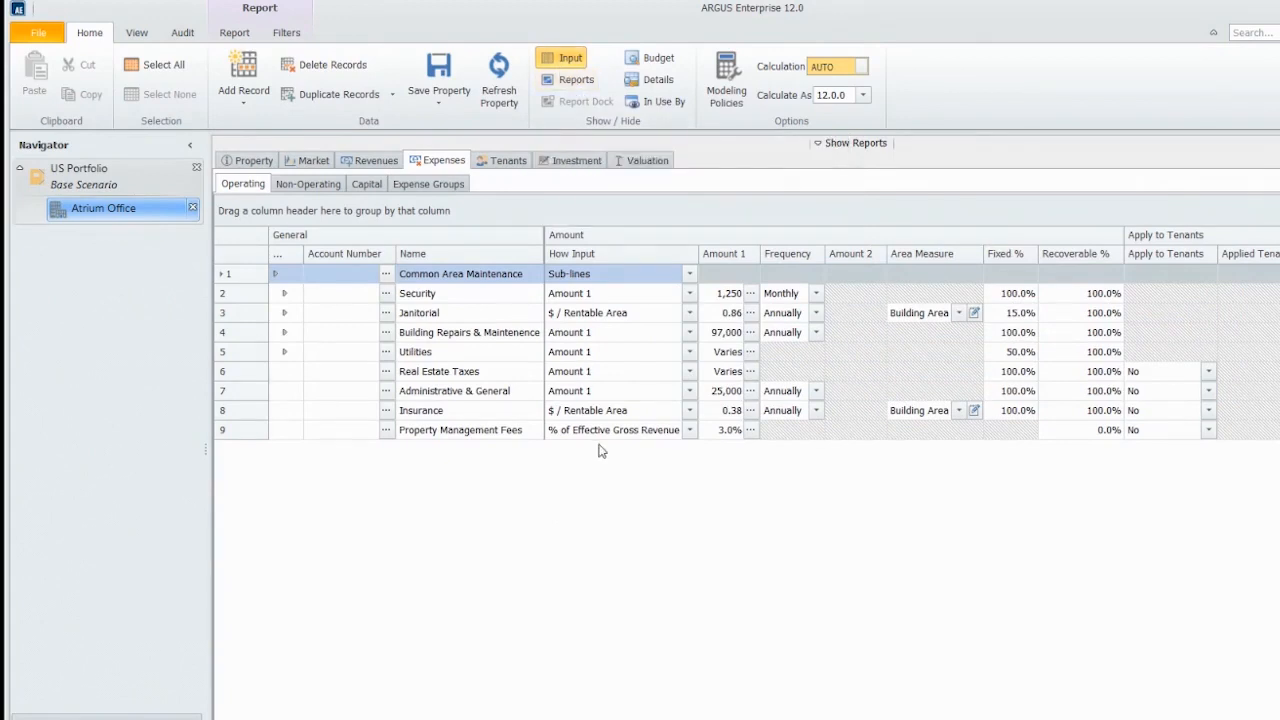
key("F4")
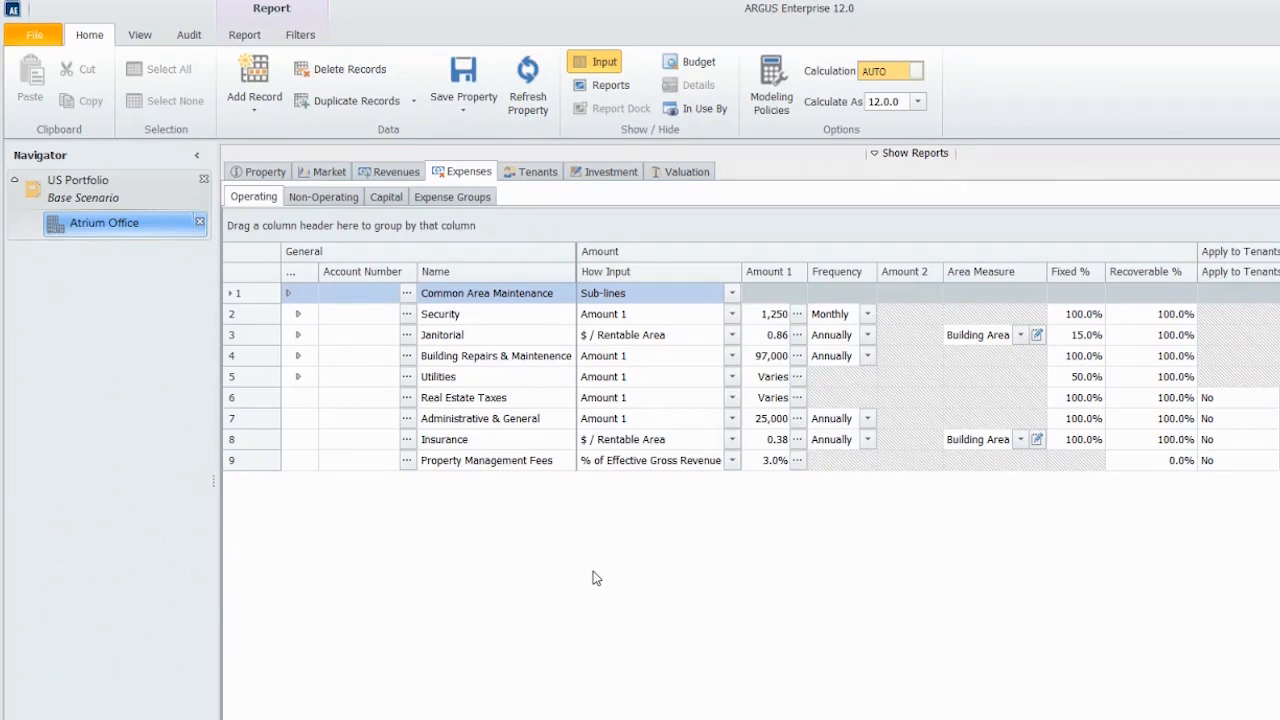
Step: Try moving the Administrative & General expense up one row, back down, to the top and to the end, and discard the changes
left_click(440, 424)
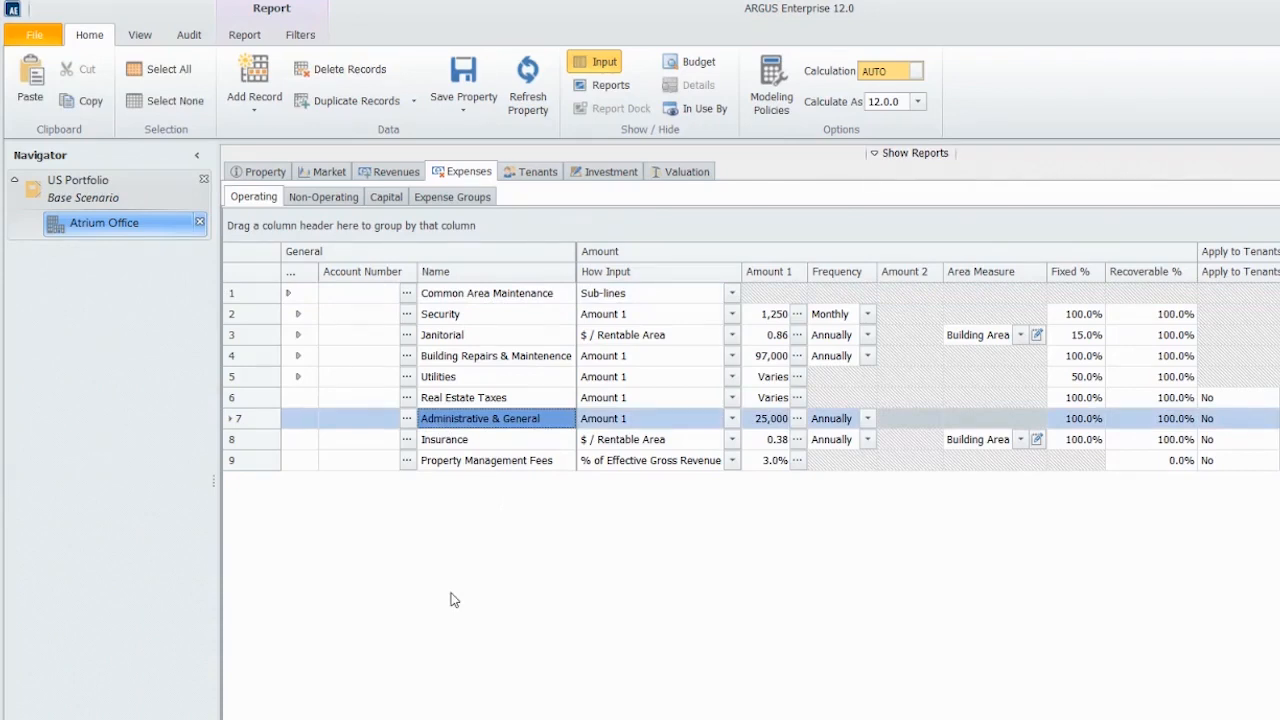
key("ctrl+Up")
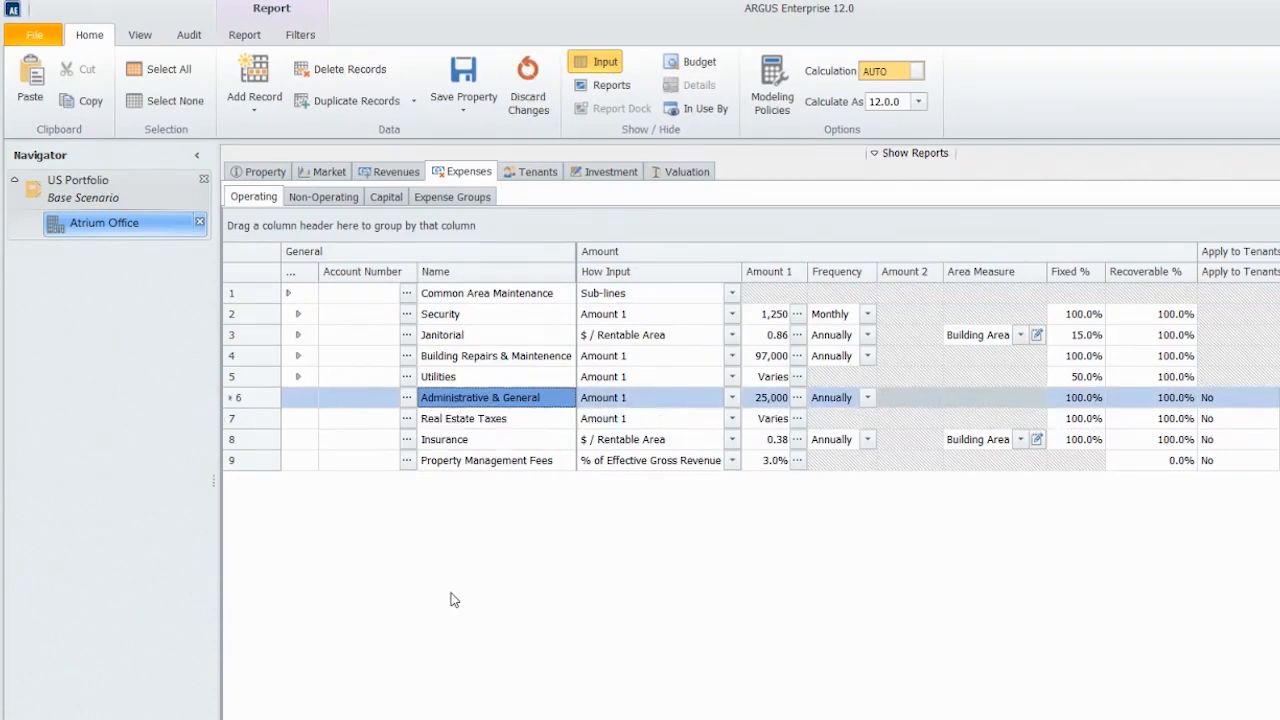
key("ctrl+Down")
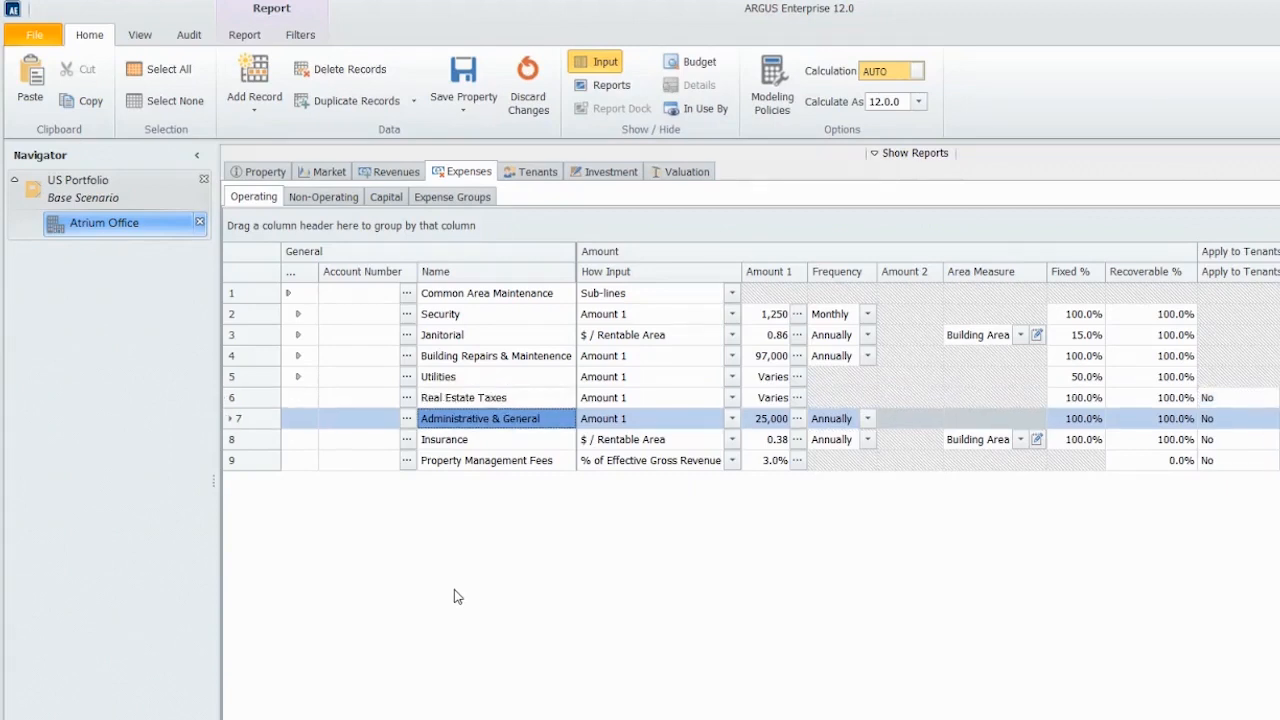
key("ctrl+Home")
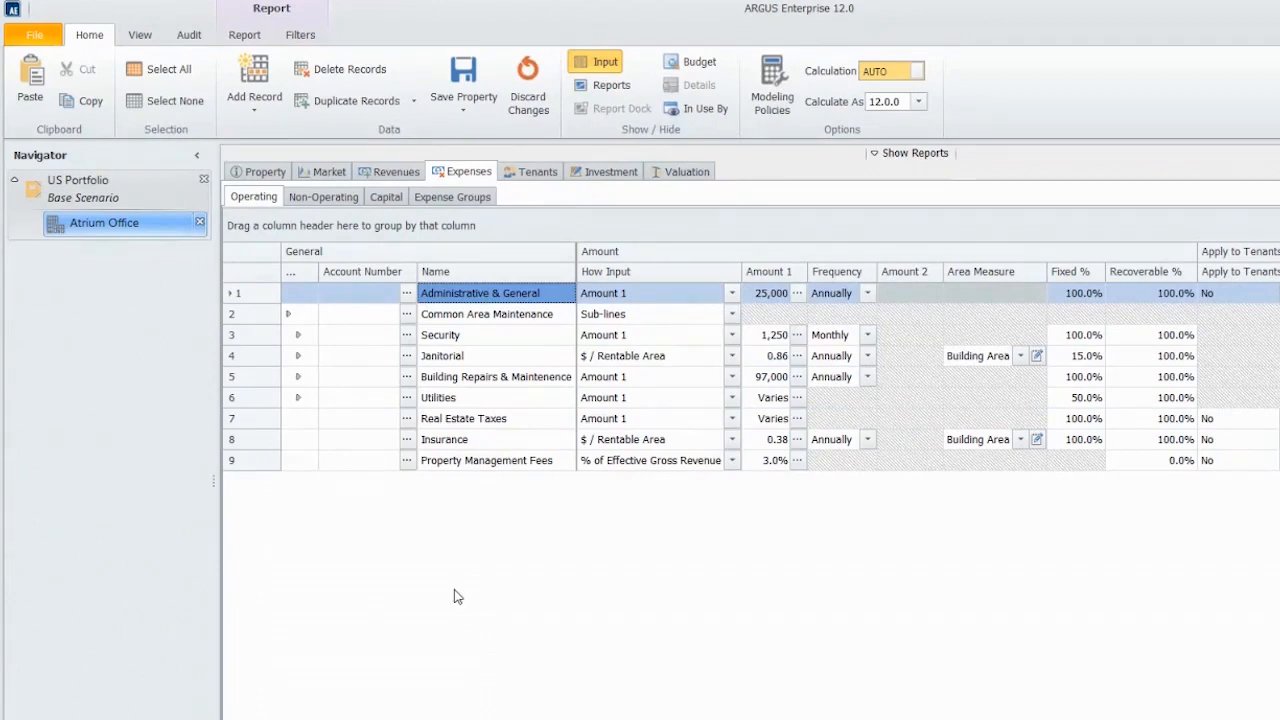
key("ctrl+End")
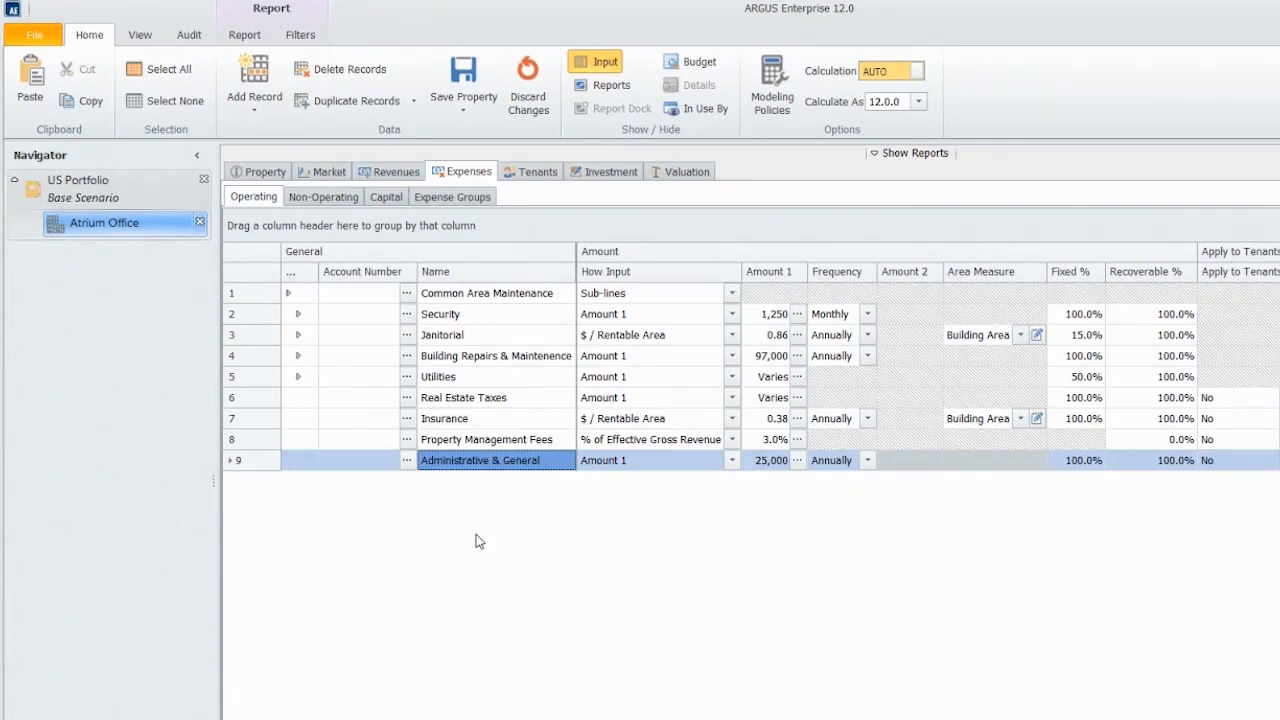
left_click(517, 108)
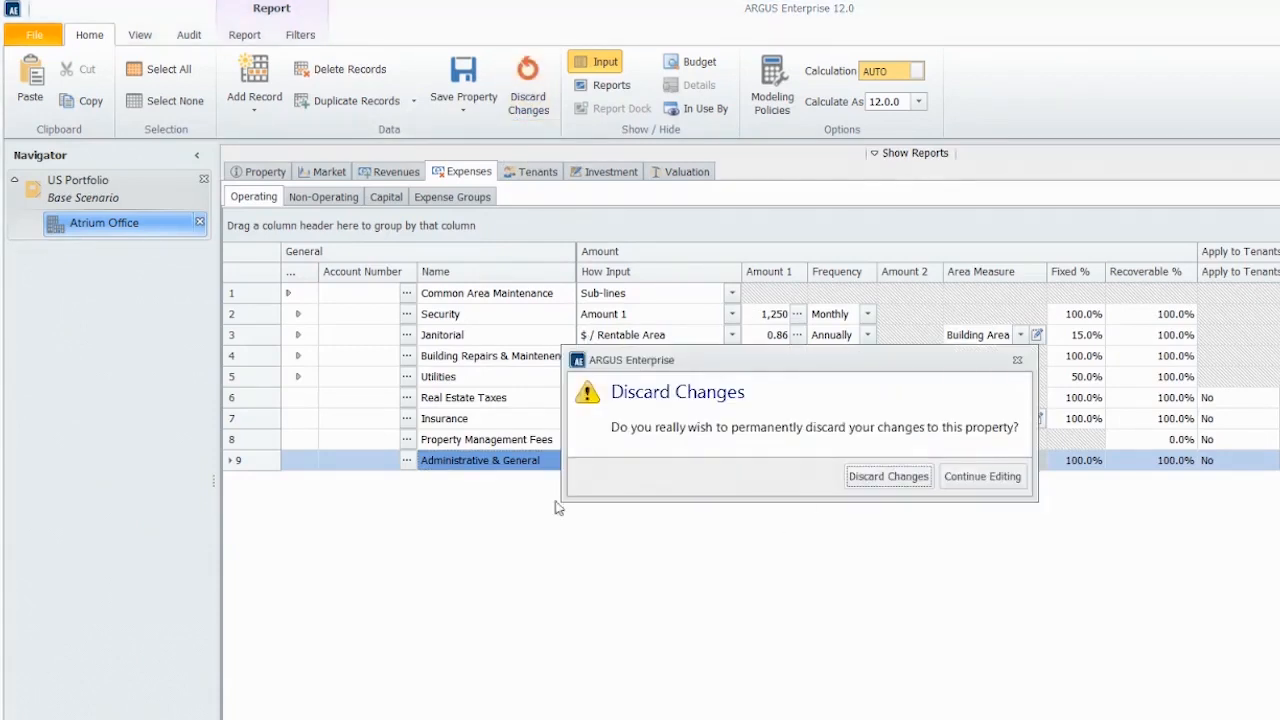
left_click(886, 477)
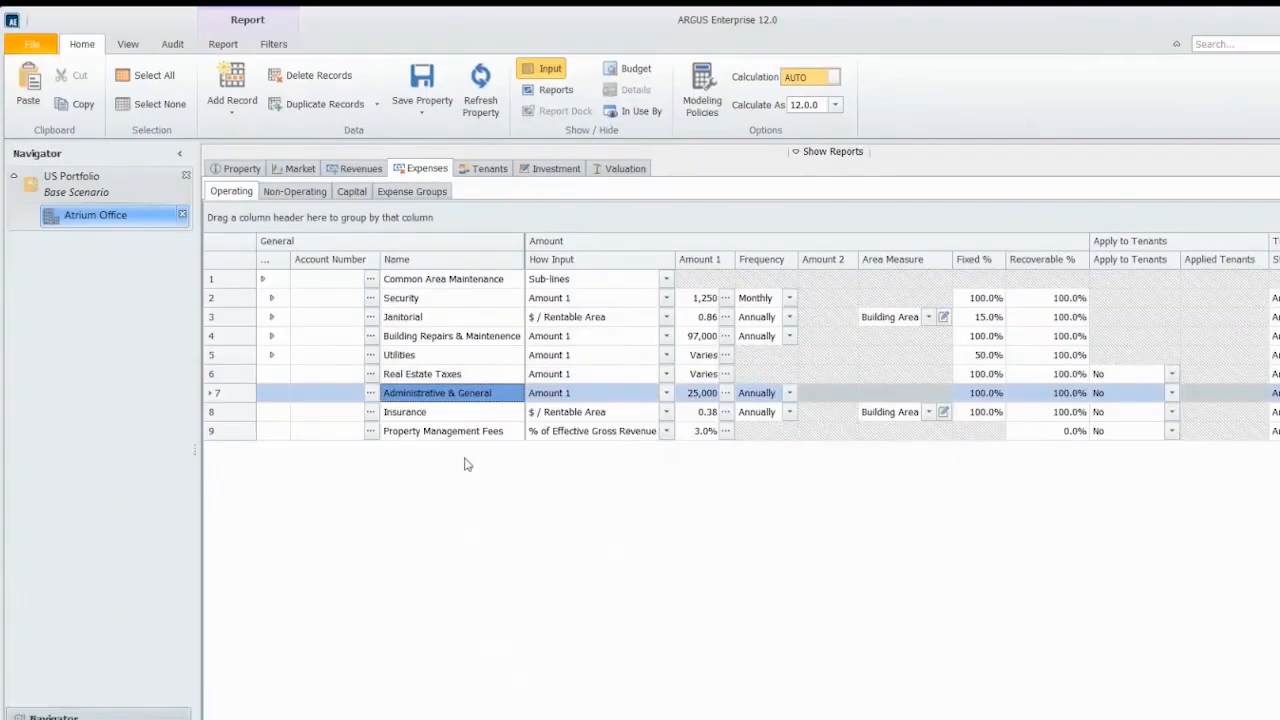
Step: Move the Administrative & General expense record to the top of the list and from there to the bottom
right_click(481, 395)
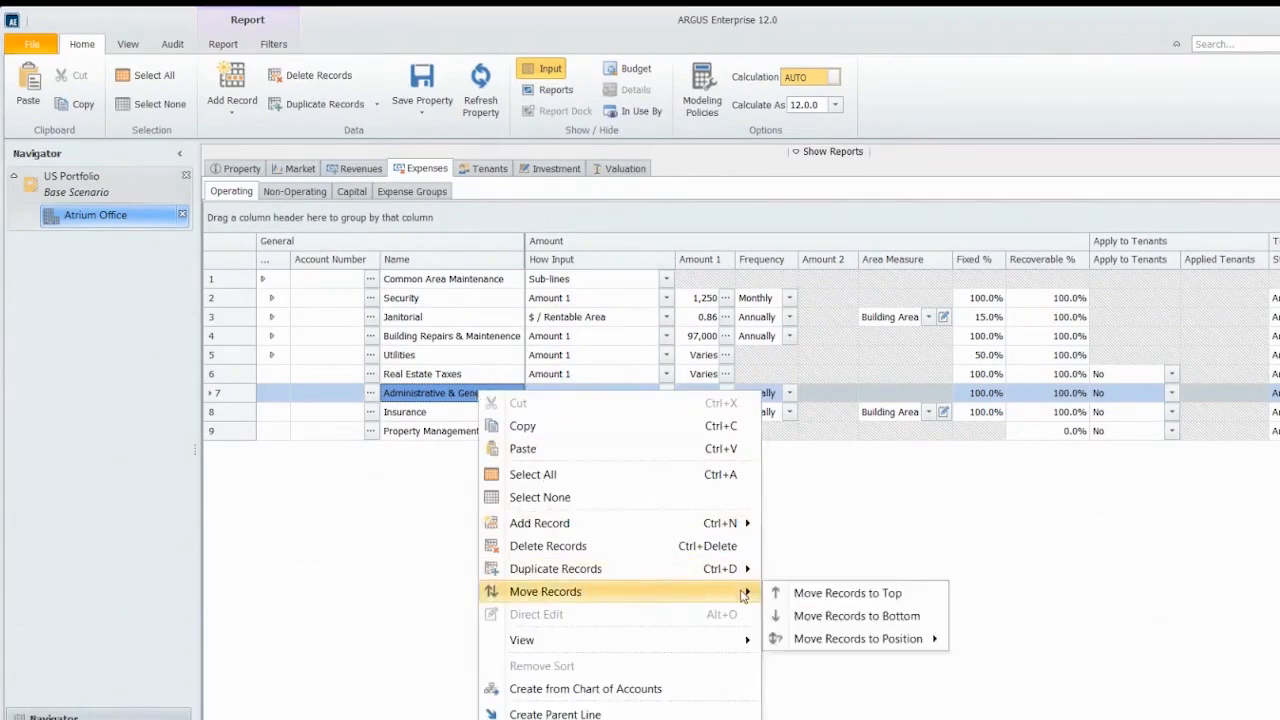
left_click(800, 593)
right_click(493, 280)
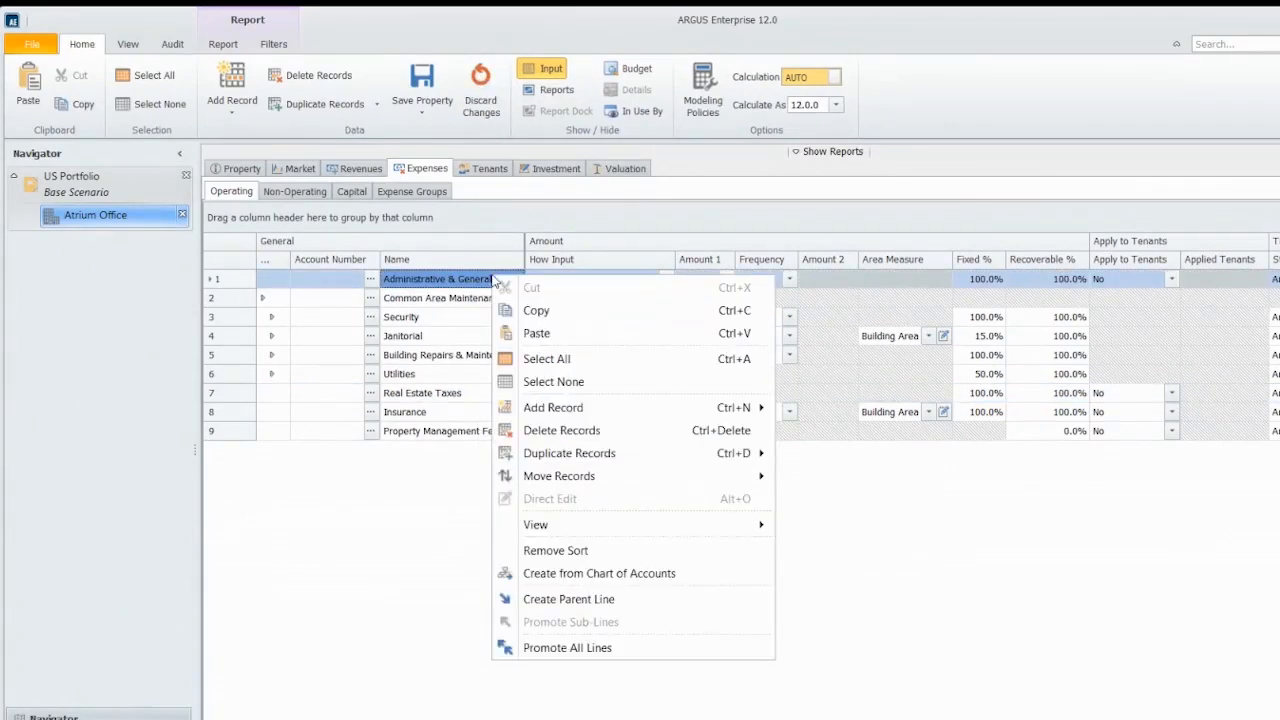
mouse_move(760, 478)
left_click(830, 500)
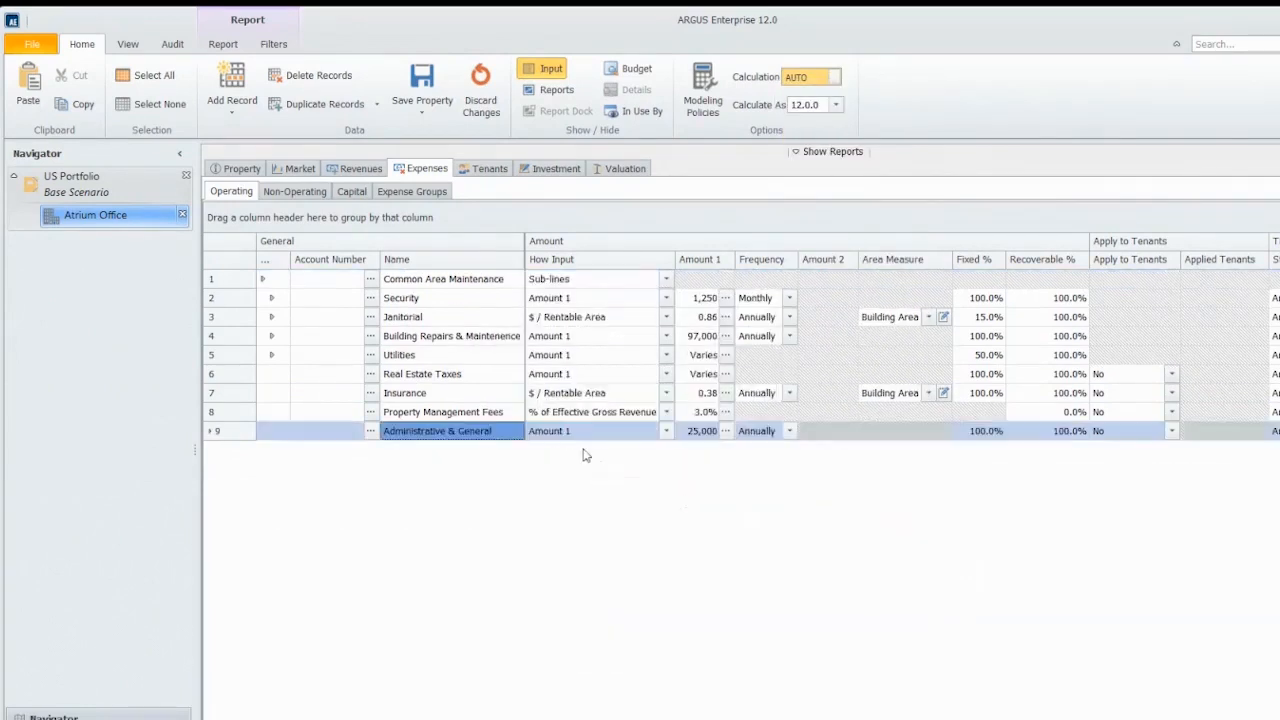
Step: Try the option for moving the Administrative & General expense to a numbered position, and discard the property changes
right_click(483, 433)
mouse_move(724, 256)
mouse_move(948, 296)
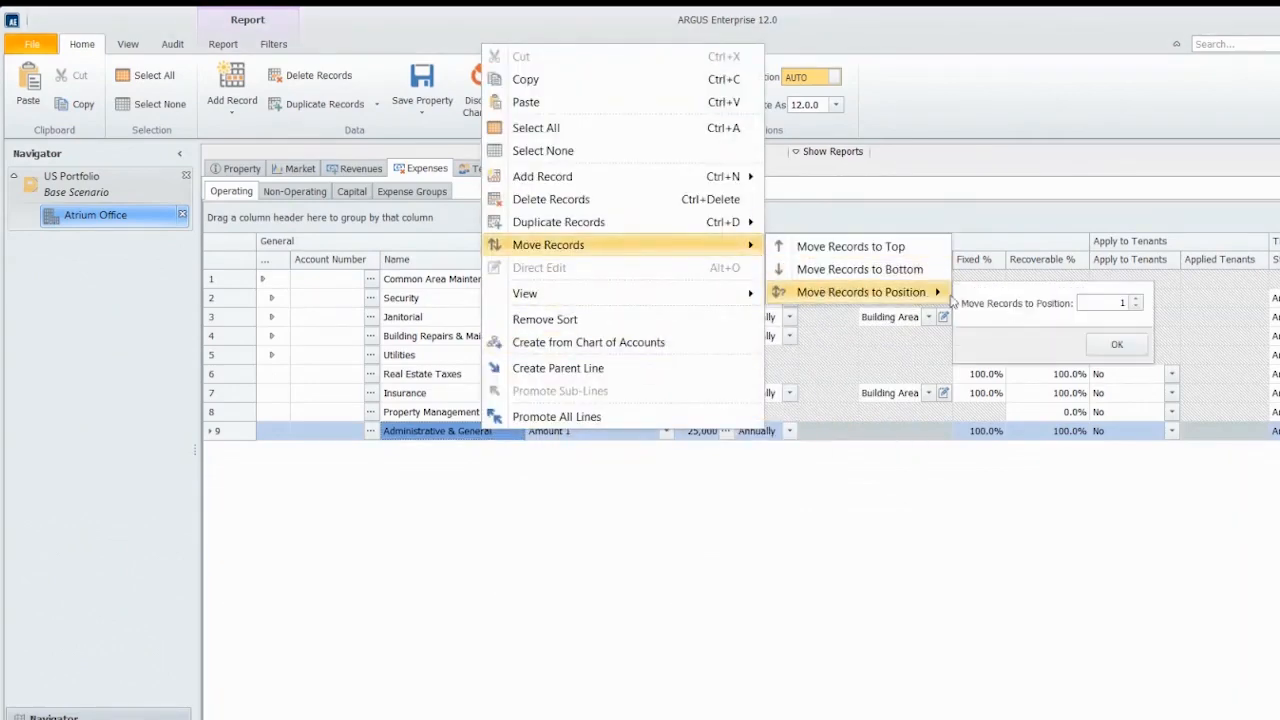
left_click(1135, 300)
left_click(1135, 300)
left_click(1134, 308)
left_click(857, 547)
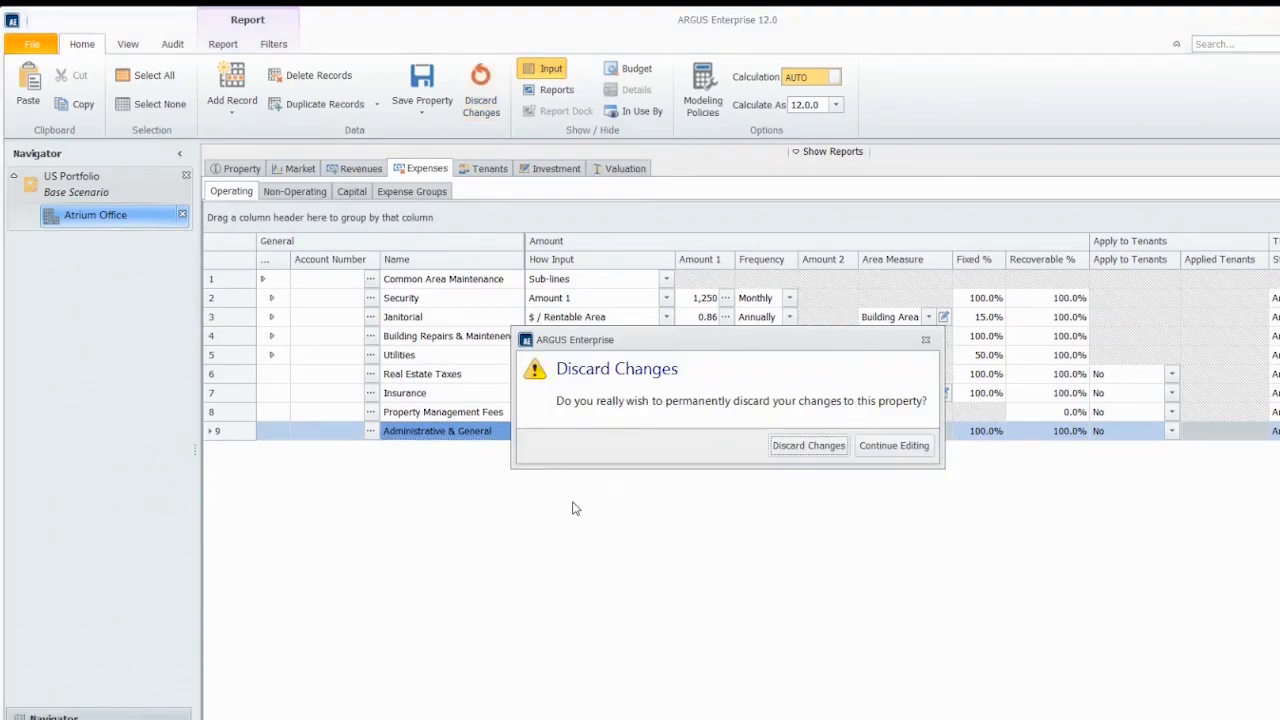
left_click(813, 446)
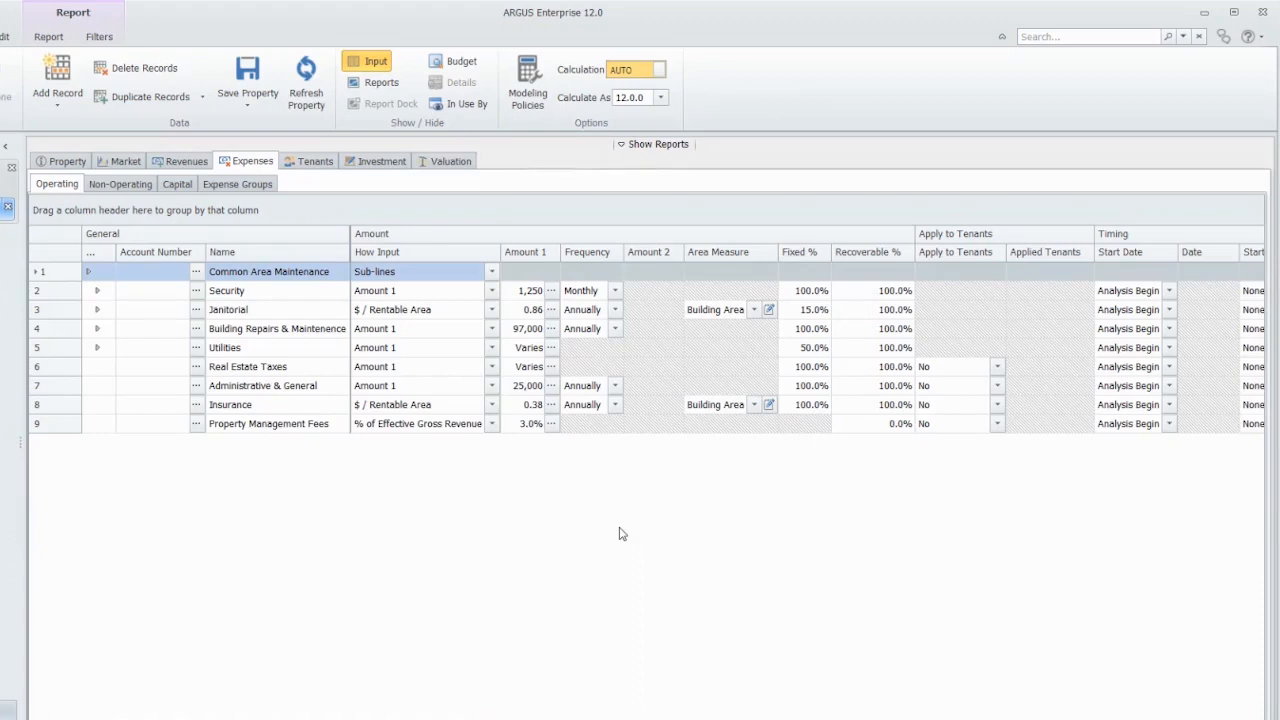
Step: Go to the Market Leasing assumptions and show where the 3 Yr Mkt profile is in use
left_click(116, 164)
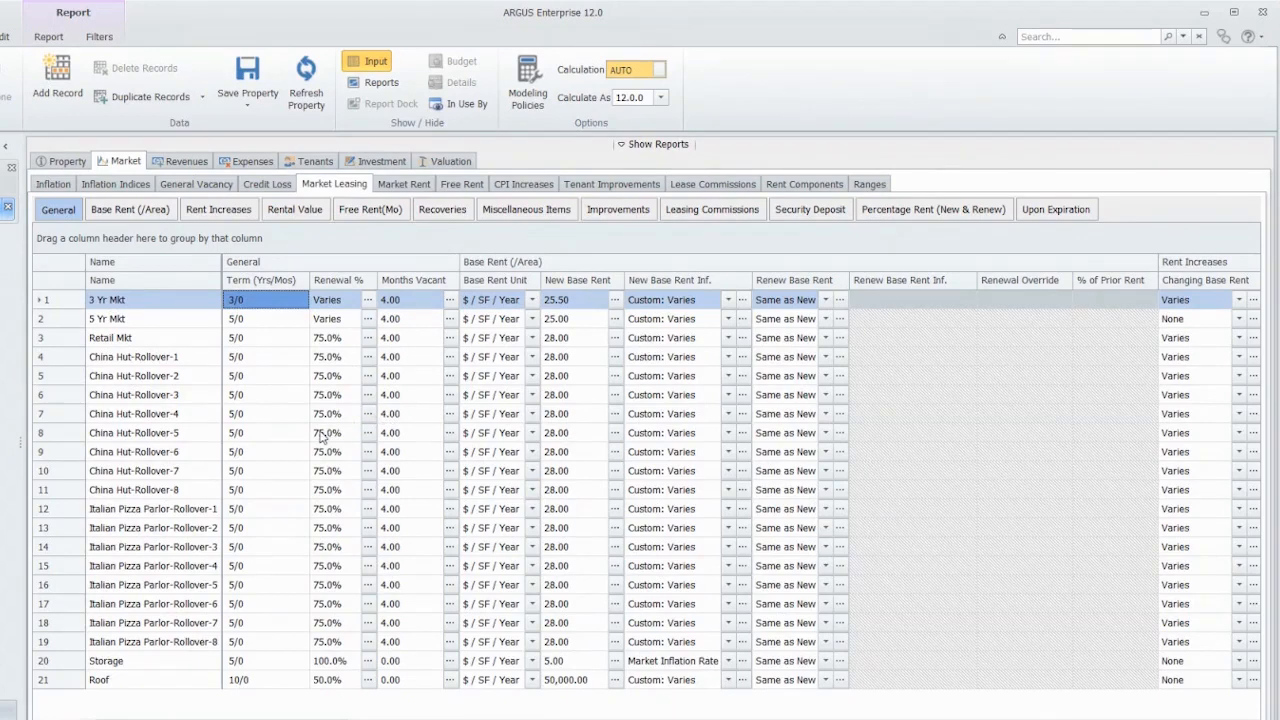
left_click(186, 322)
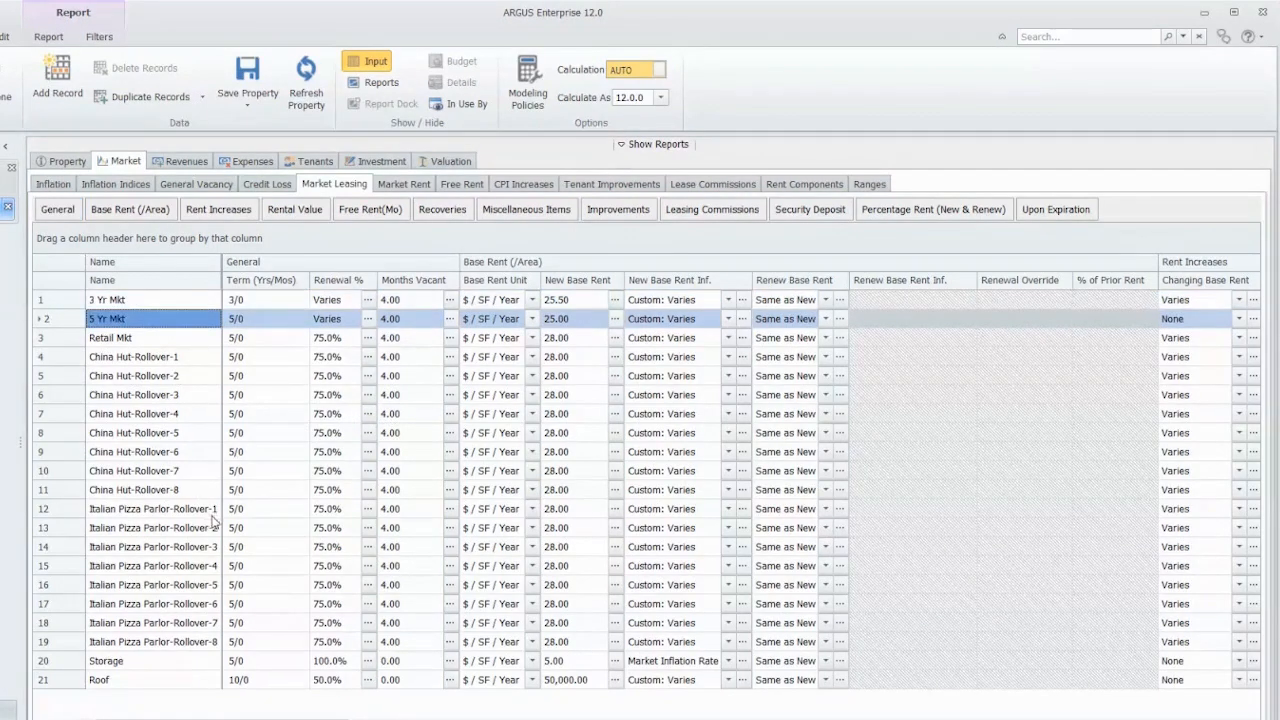
left_click(183, 302)
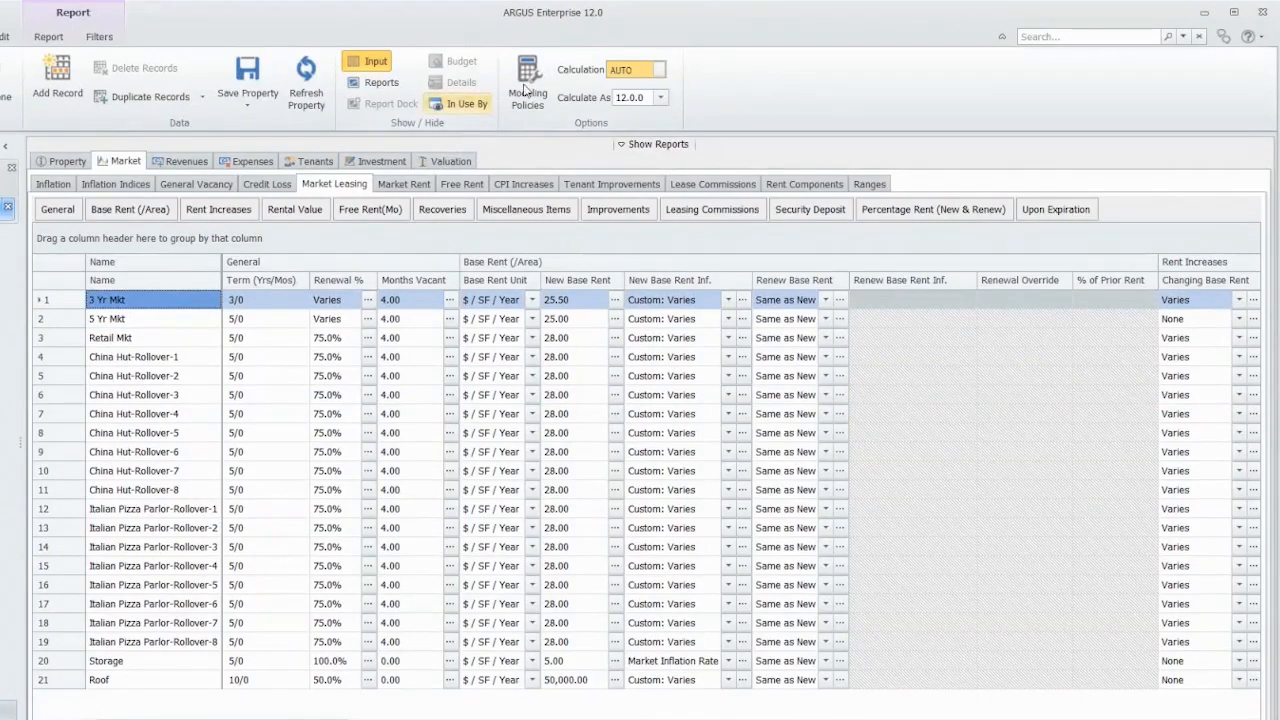
left_click(482, 114)
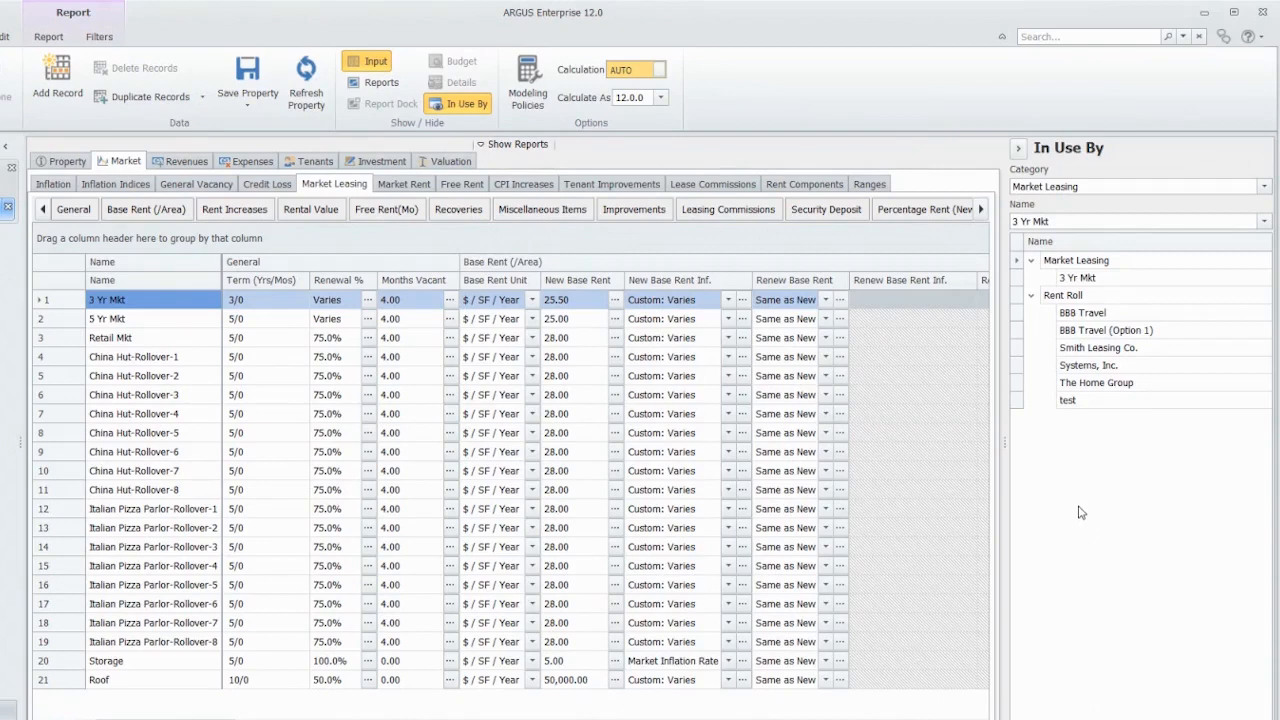
Step: Show where the 5 Yr Mkt profile is in use, go to the Taylor & Murphy lease that uses it, and close the usage list
left_click(1265, 222)
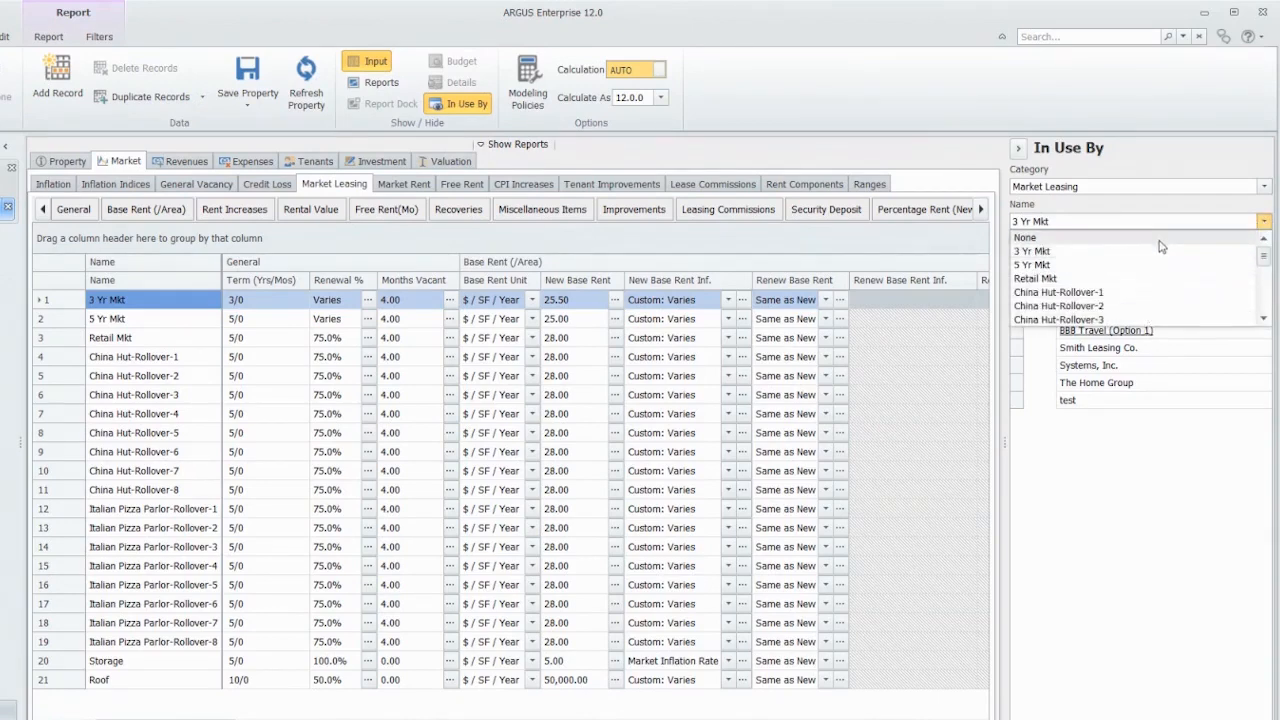
left_click(1134, 265)
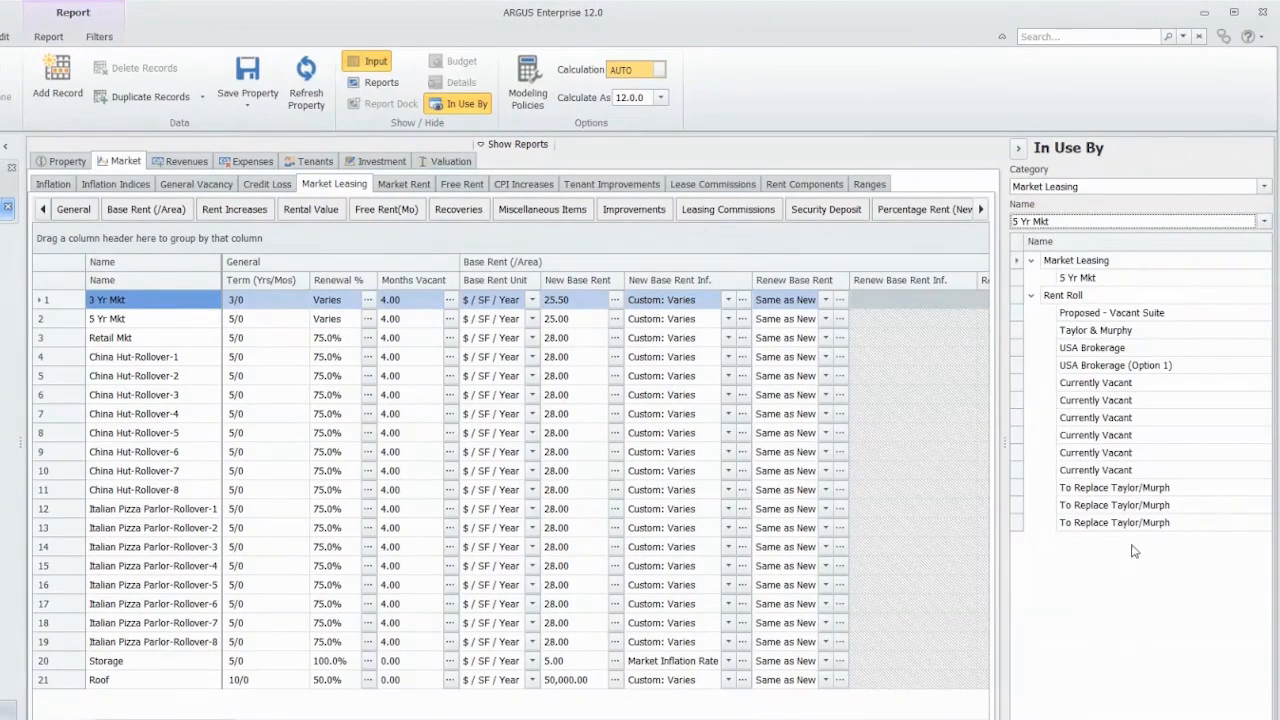
left_click(1098, 331)
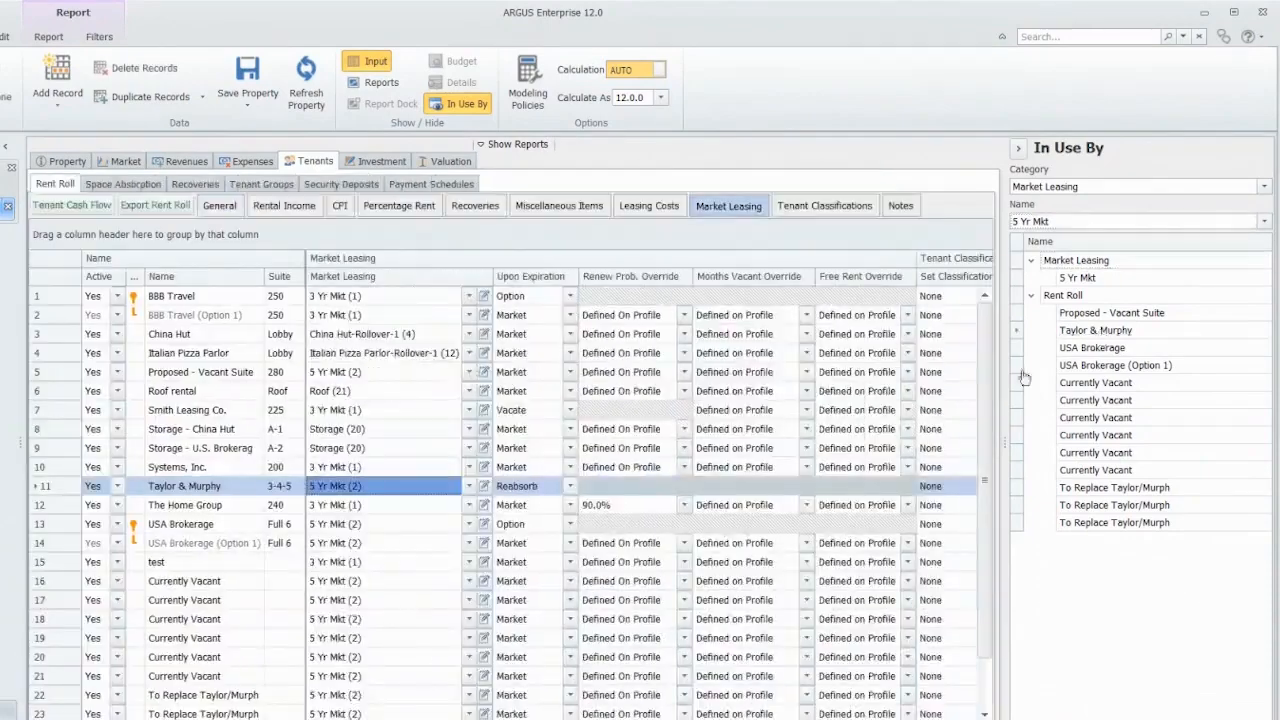
left_click(421, 489)
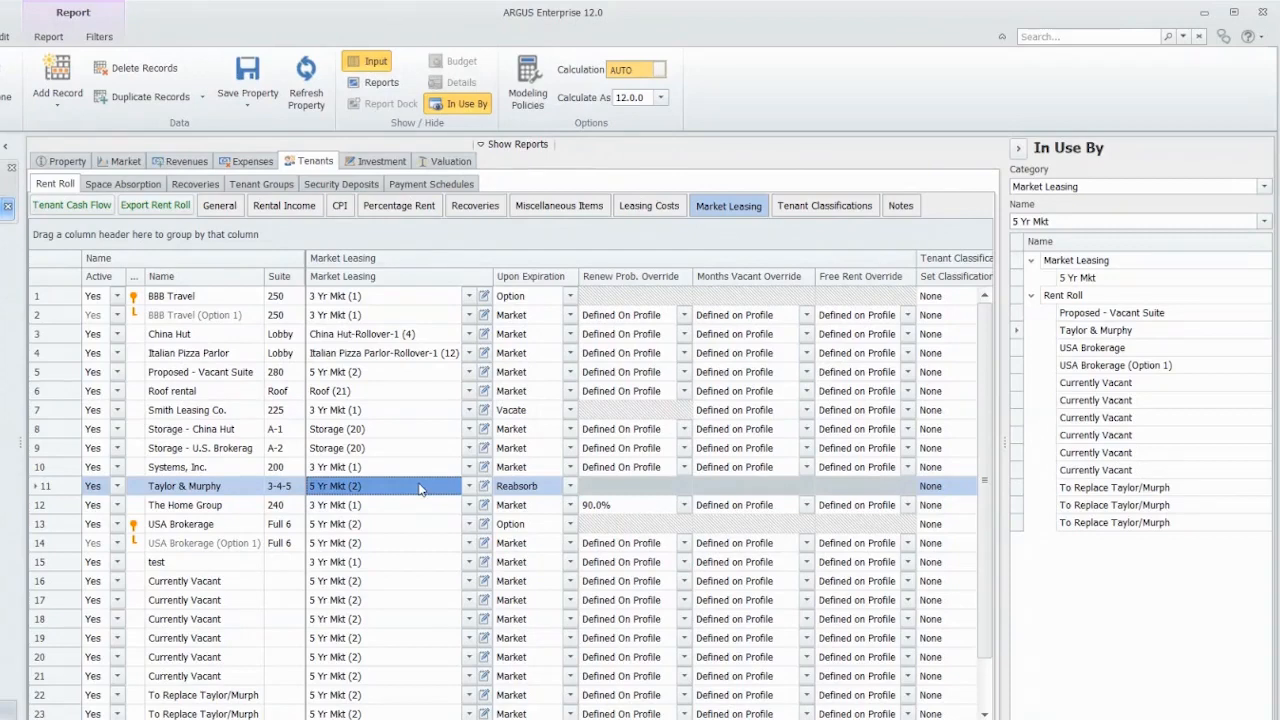
left_click(1021, 150)
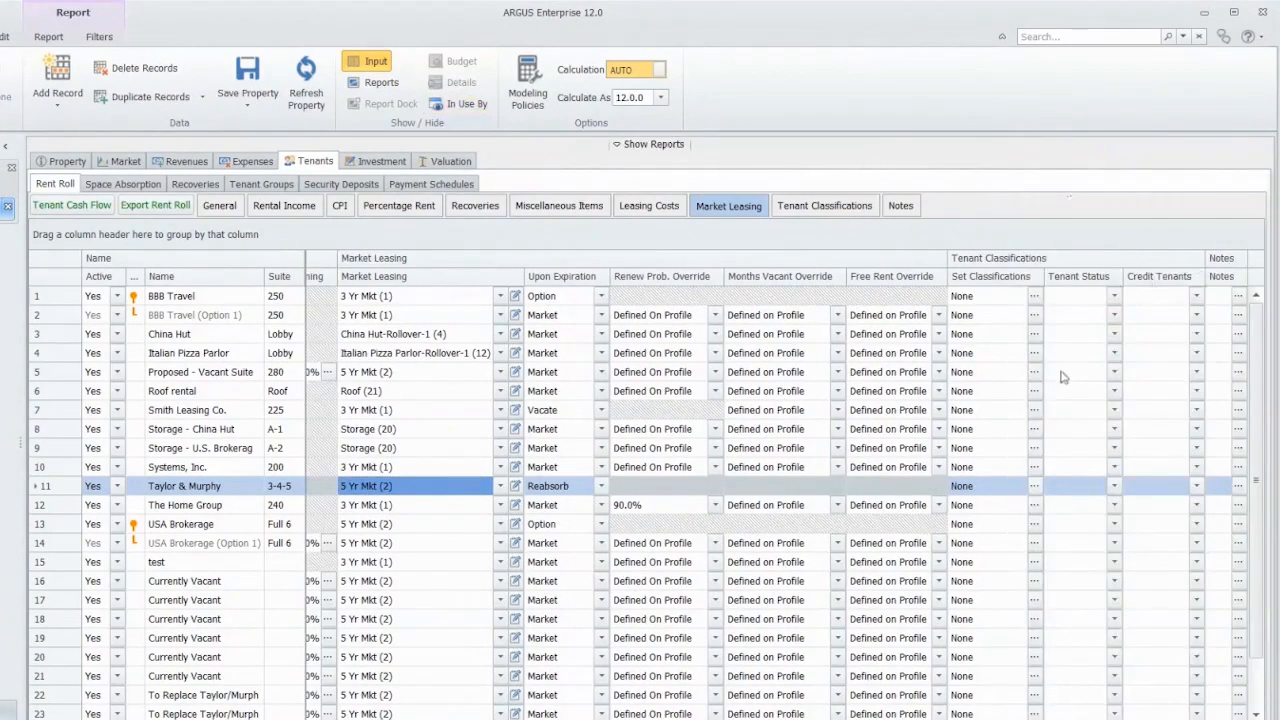
Step: Open the 5 Yr Mkt profile for direct editing from the Taylor & Murphy rent roll record, and return to the rent roll
left_click(457, 505)
left_click(459, 489)
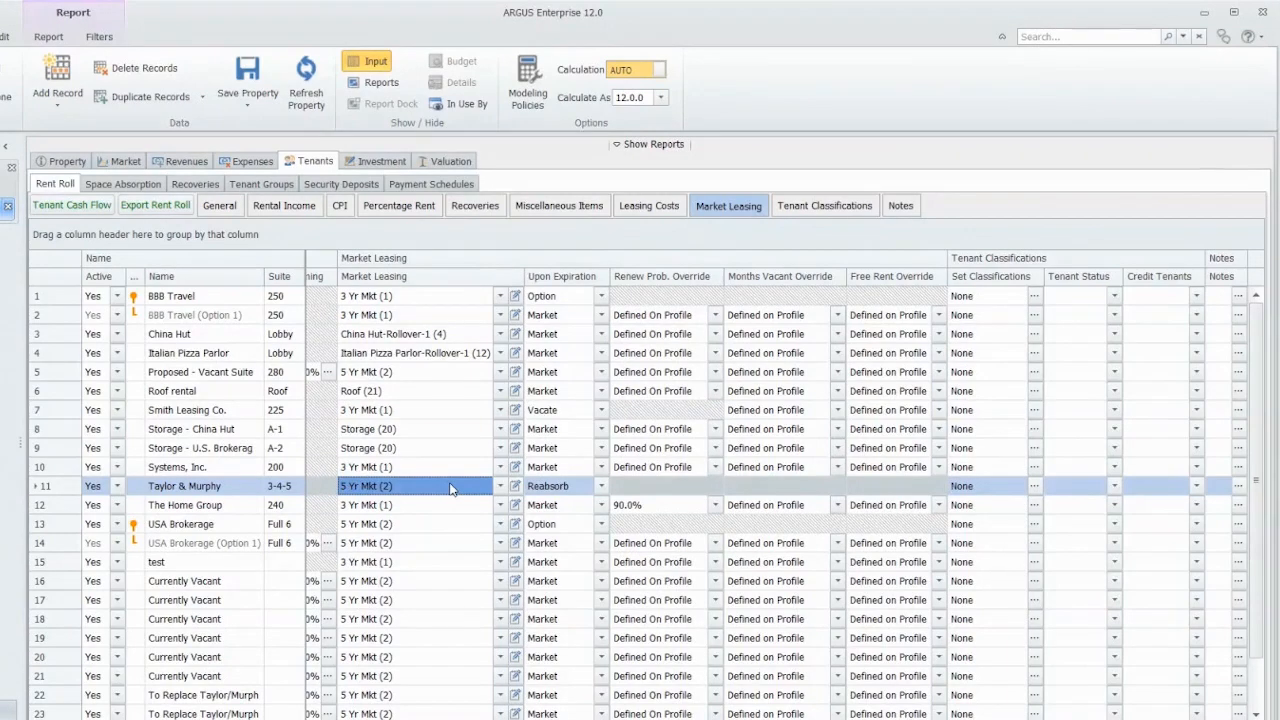
left_click(517, 487)
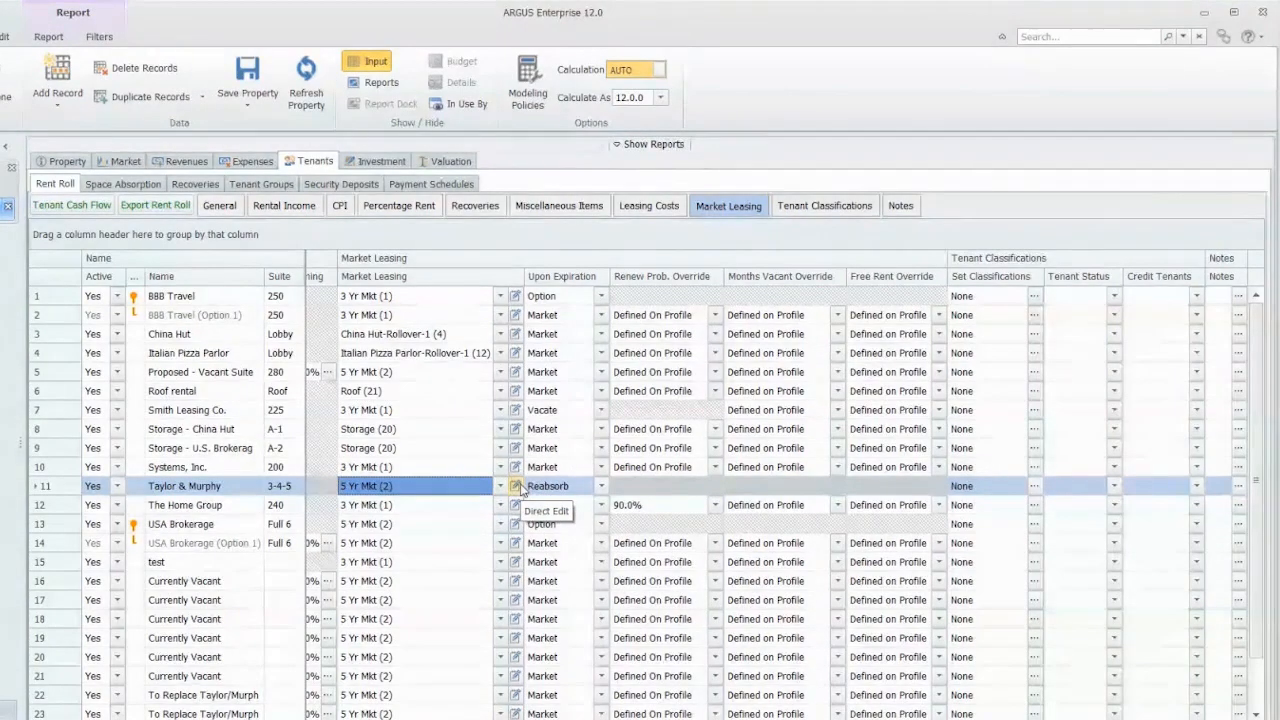
left_click(516, 486)
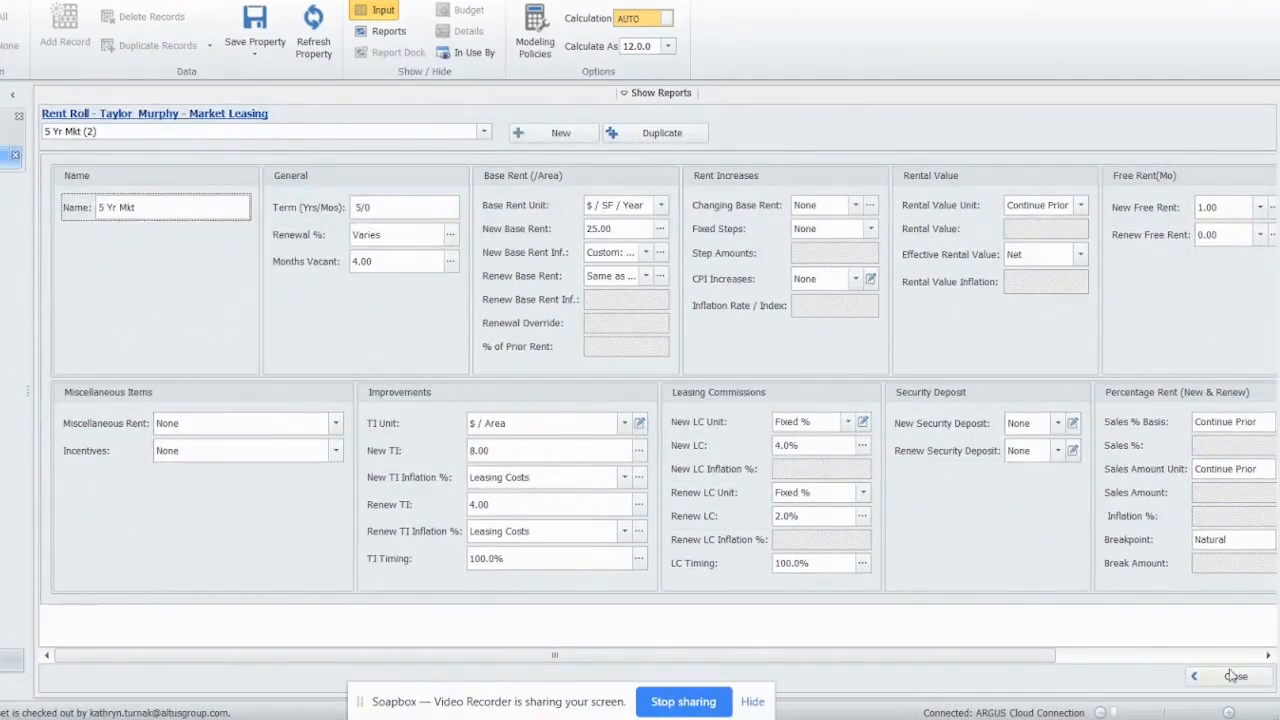
left_click(1234, 679)
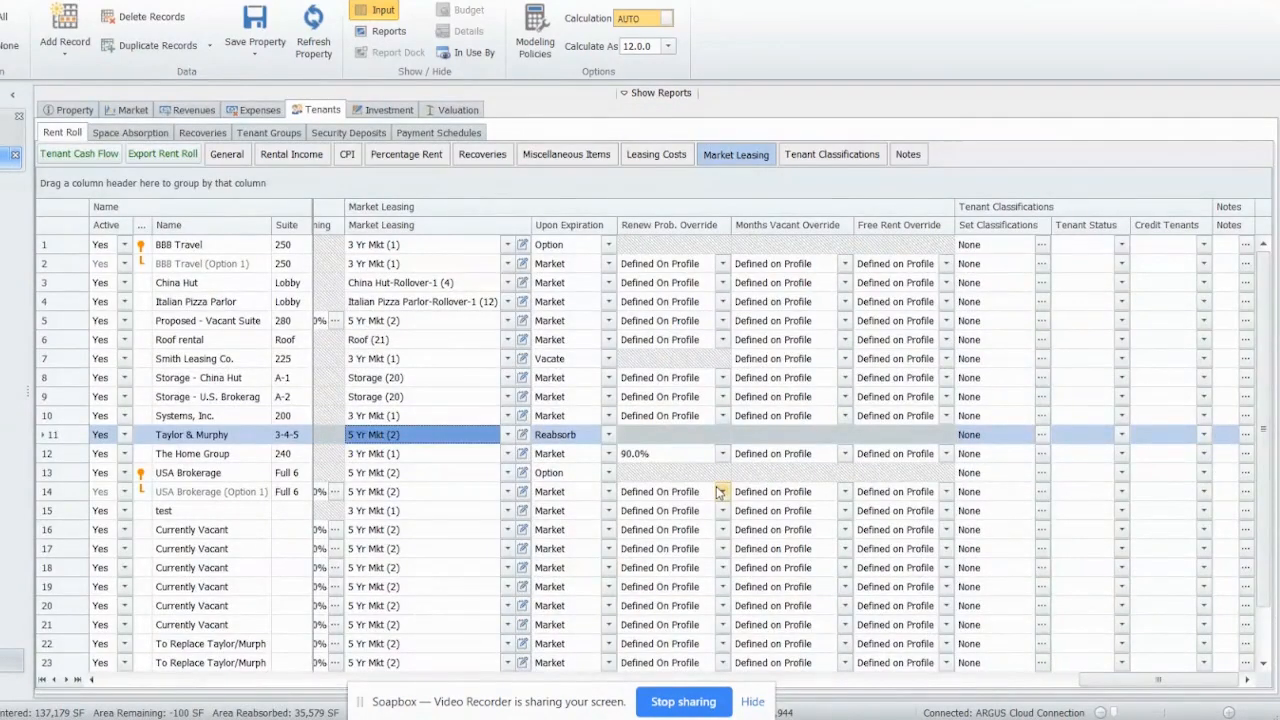
Step: Look up the Direct Edit command and its shortcut among the options for China Hut's market leasing profile
left_click(528, 259)
left_click(524, 320)
right_click(426, 284)
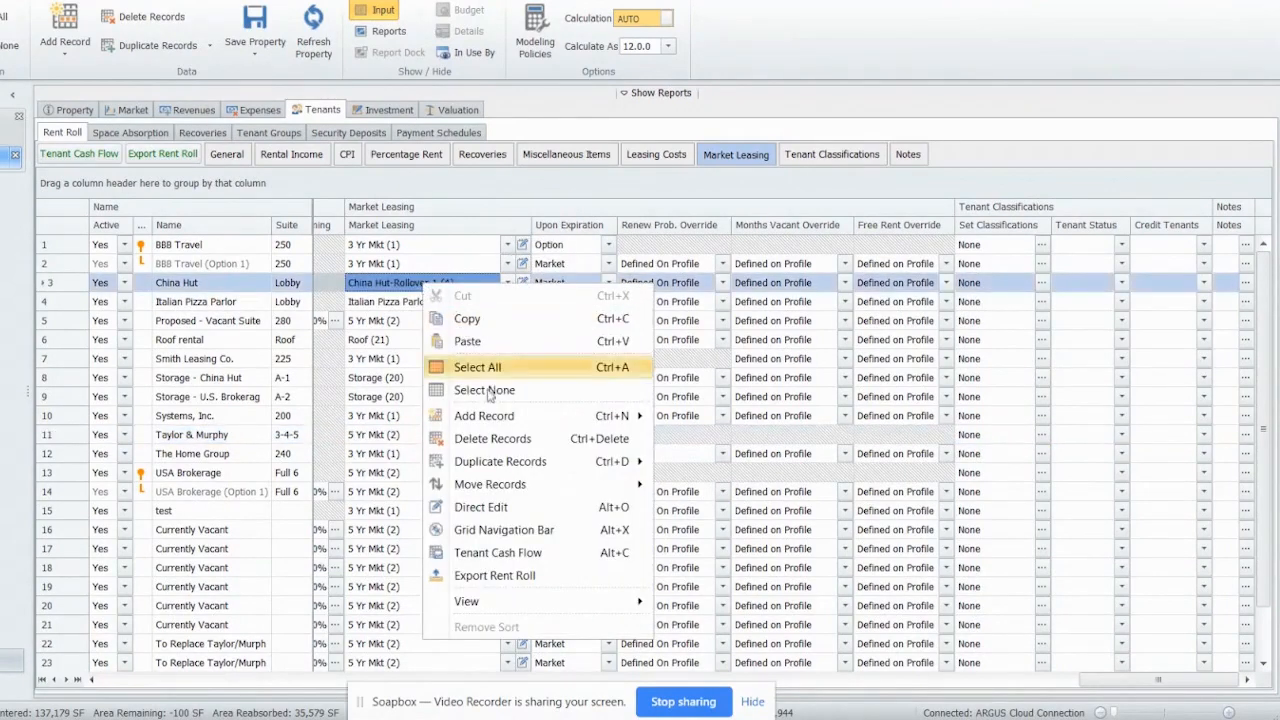
key("ctrl")
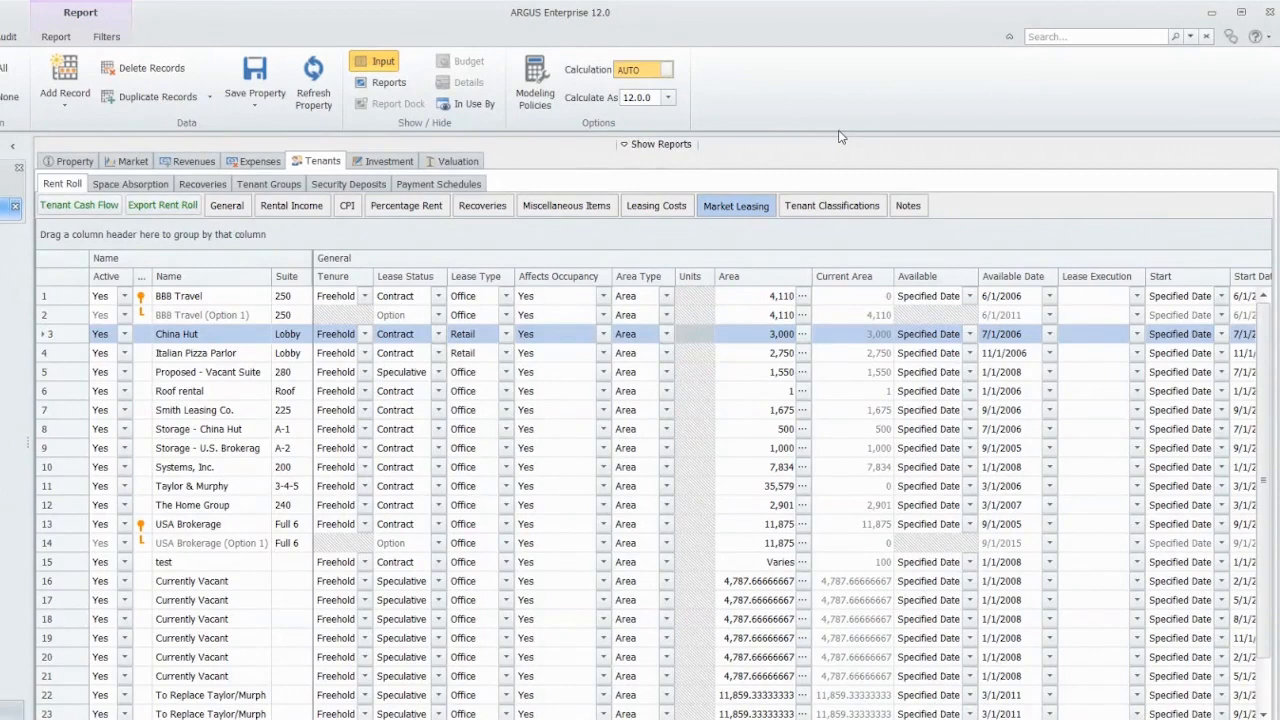
Step: Switch from the property inputs to the reports and open the Lease Audit report
key("F3")
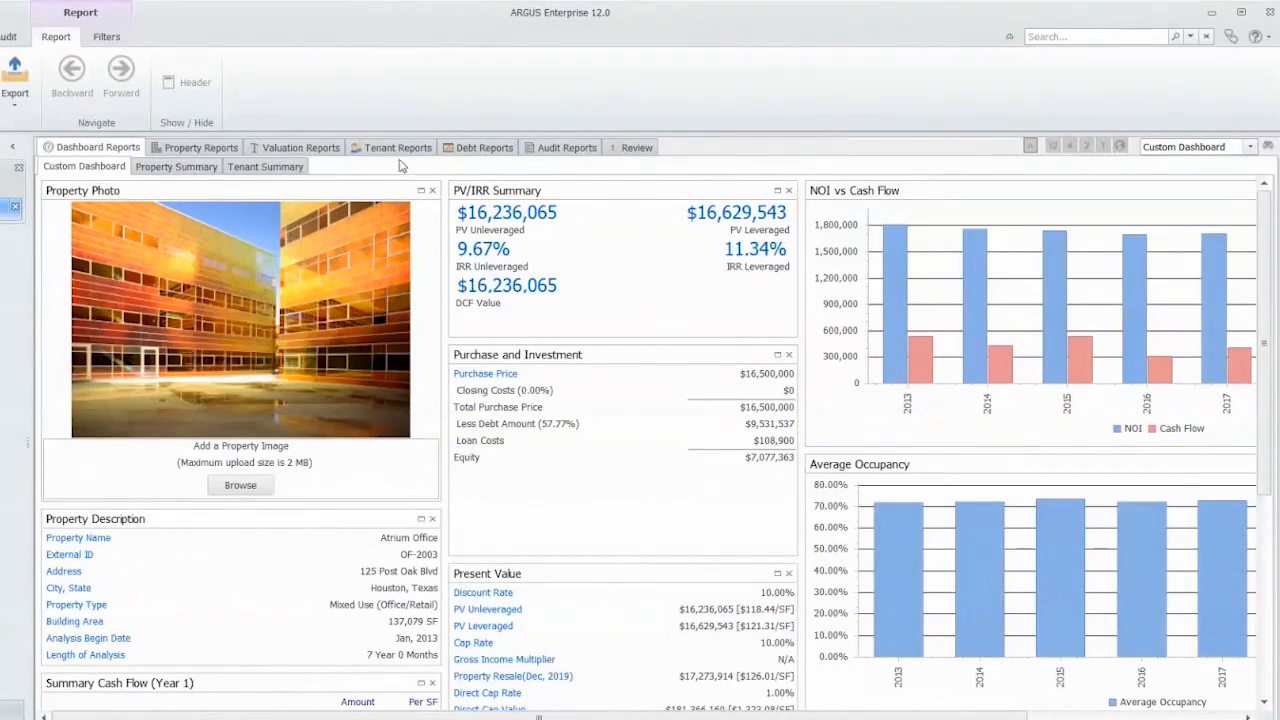
left_click(567, 148)
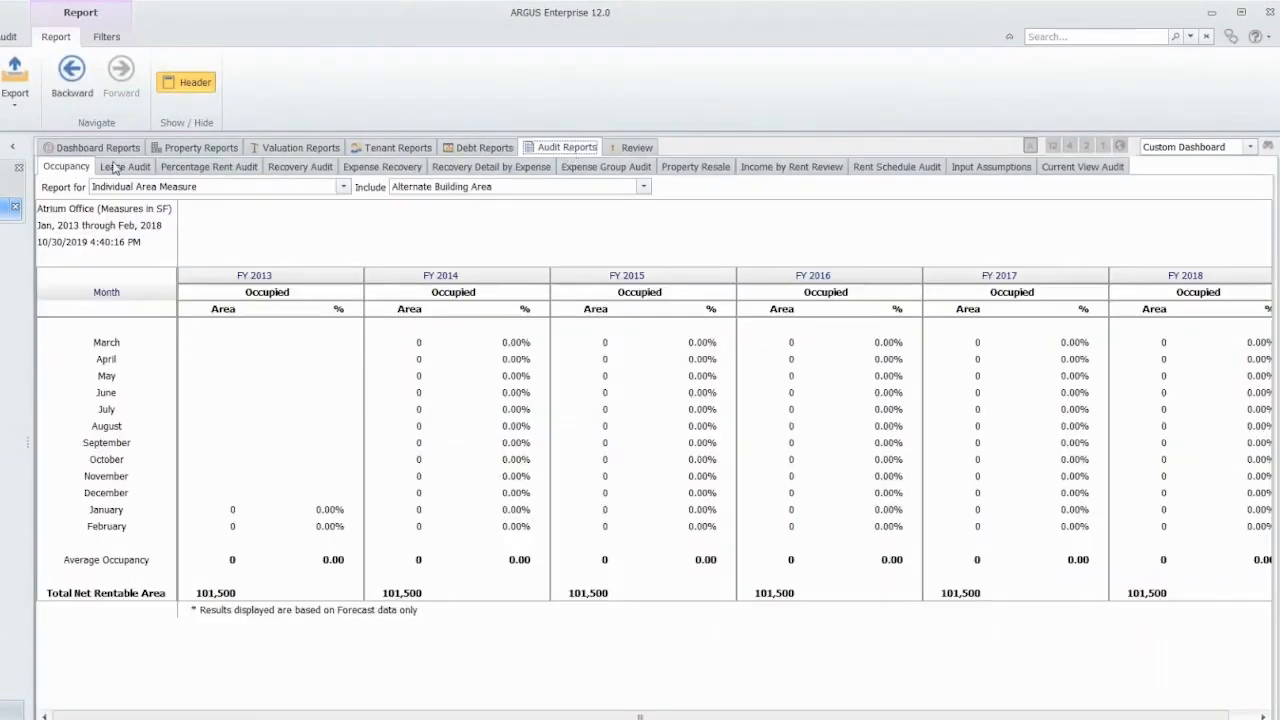
left_click(117, 168)
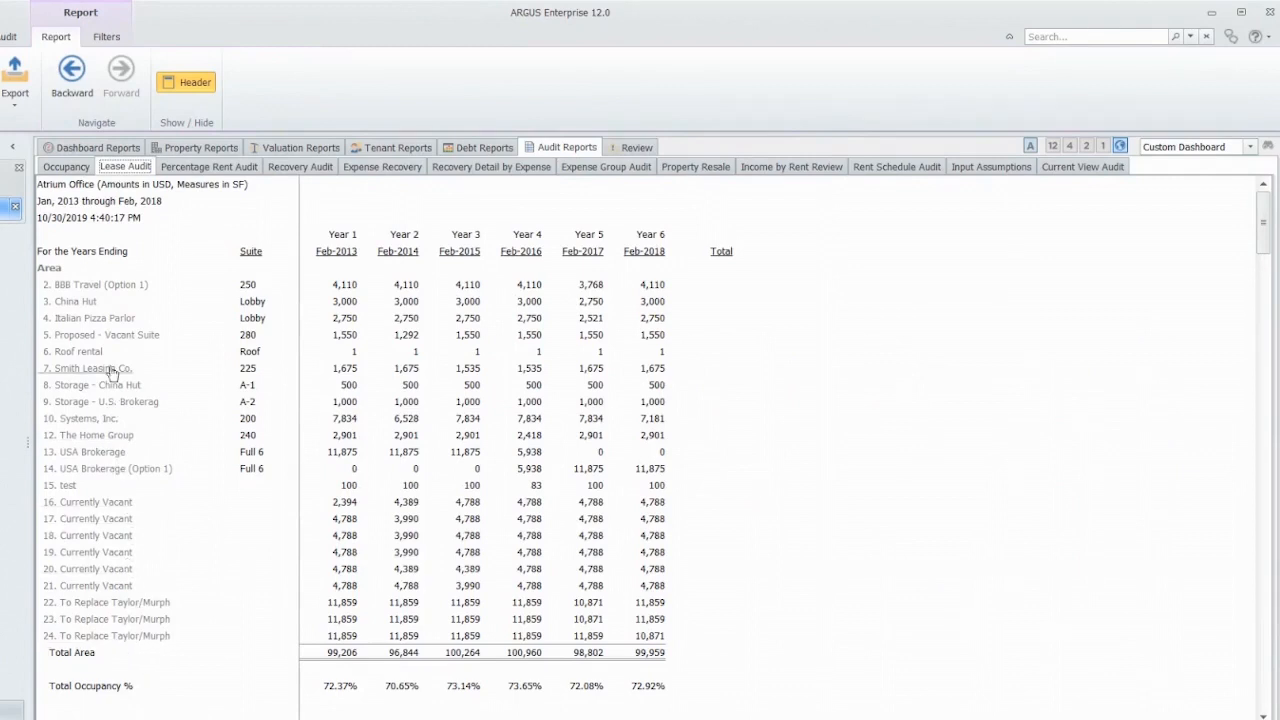
Step: Jump from the Lease Audit's Area heading to its Rent Roll inputs, hide them, and examine the report's other linked headings
left_click(58, 271)
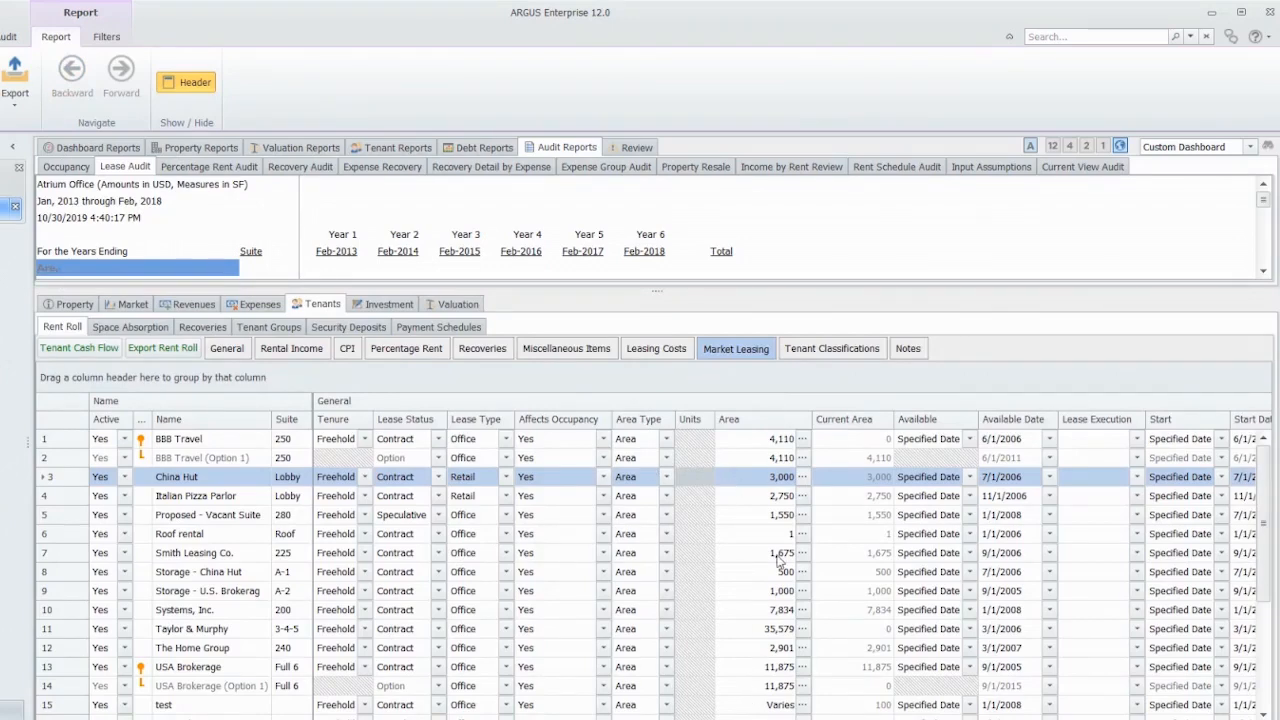
key("Escape")
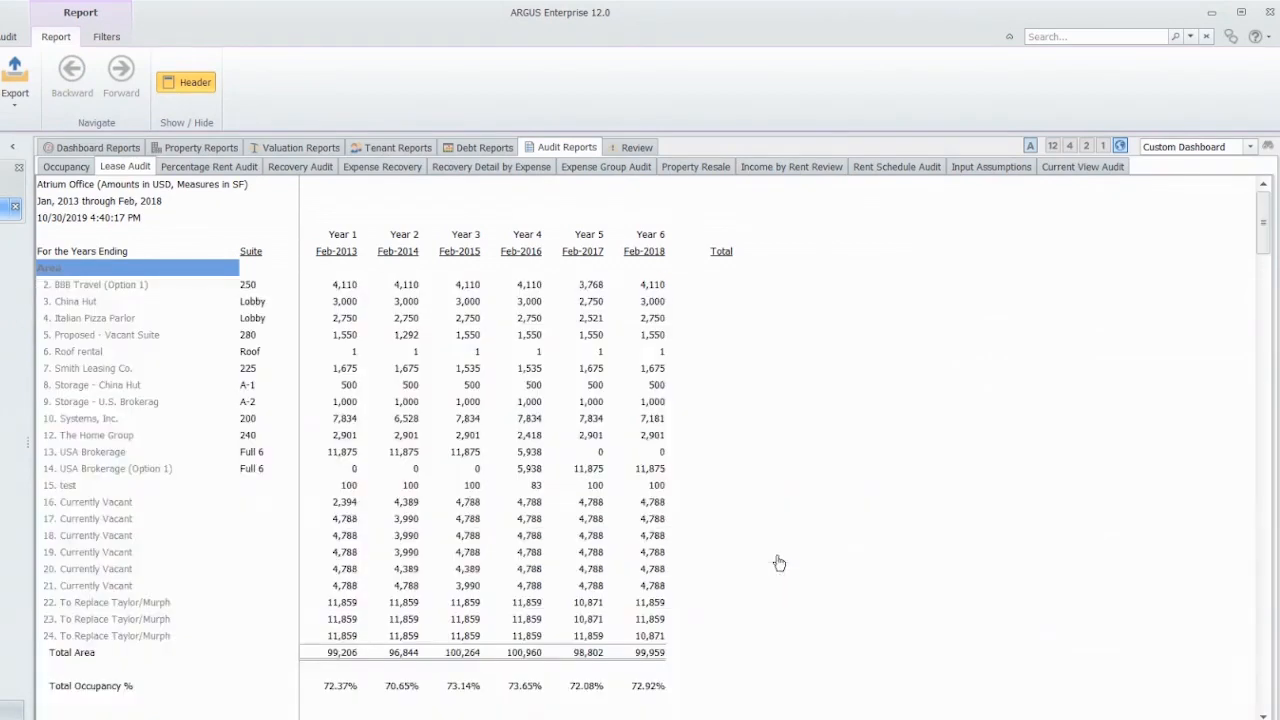
scroll(617, 503, "down", 5)
scroll(458, 508, "up", 3)
scroll(458, 506, "down", 3)
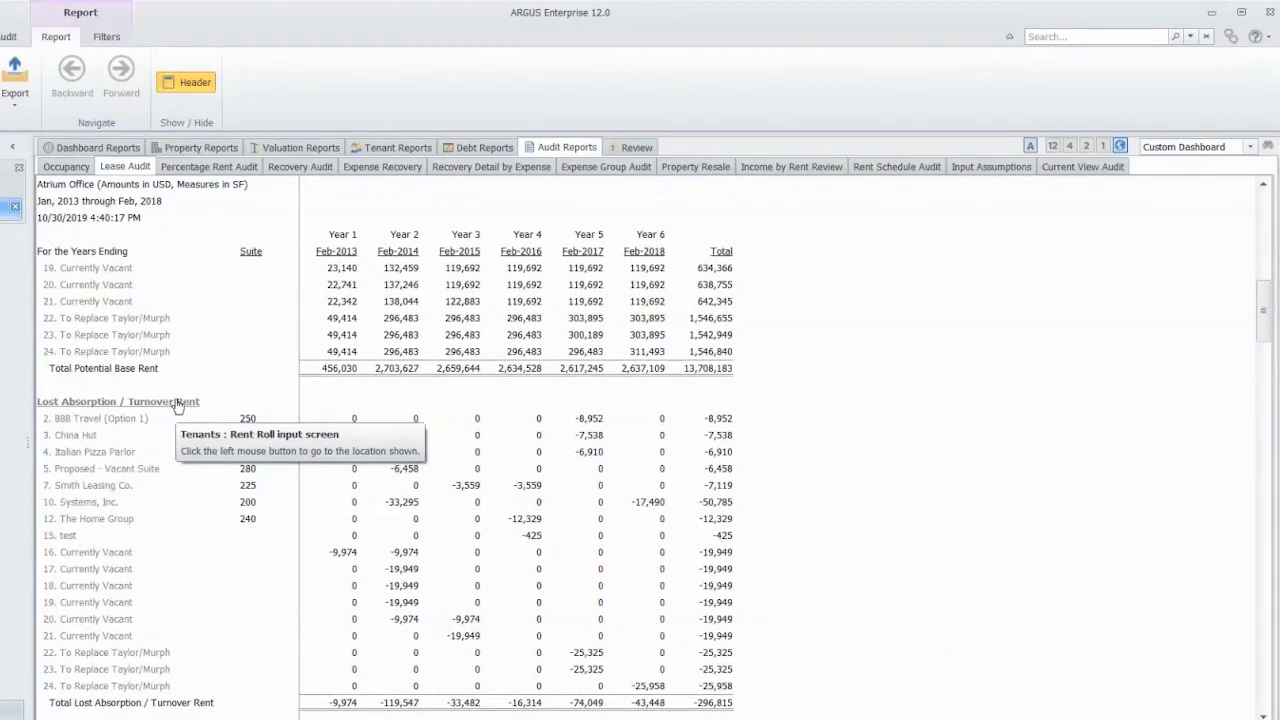
scroll(176, 404, "down", 7)
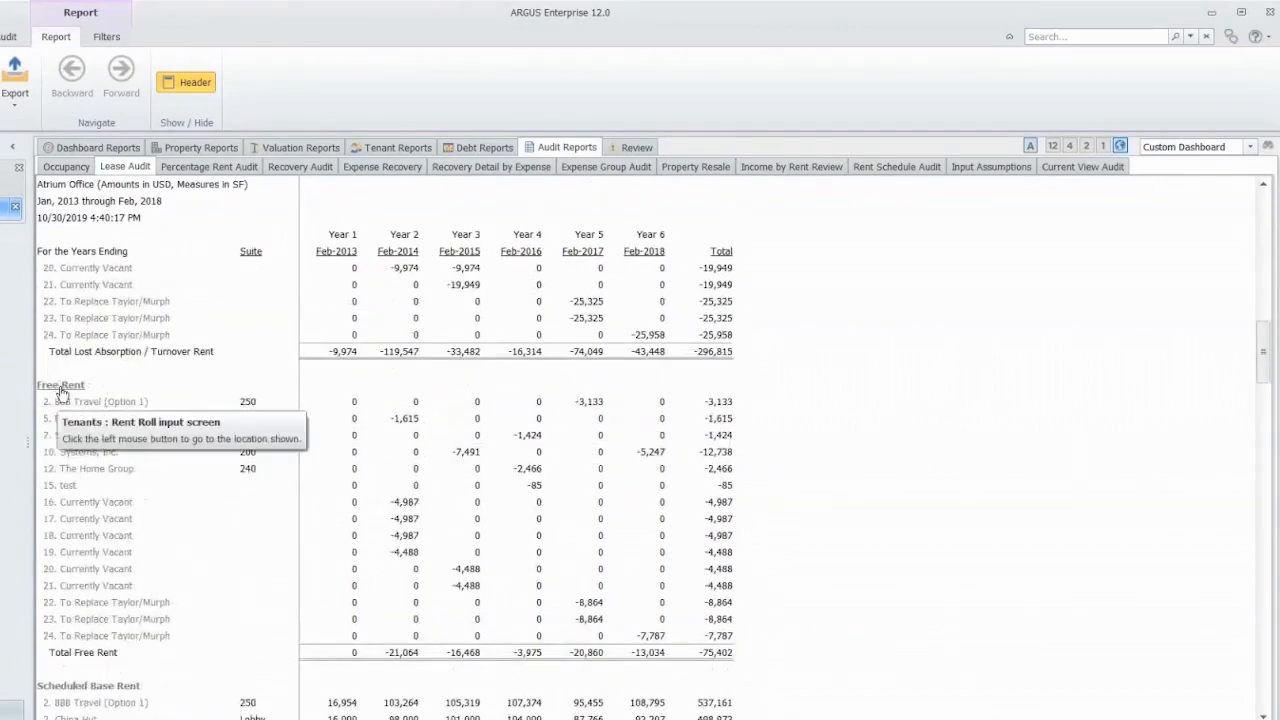
scroll(62, 392, "down", 8)
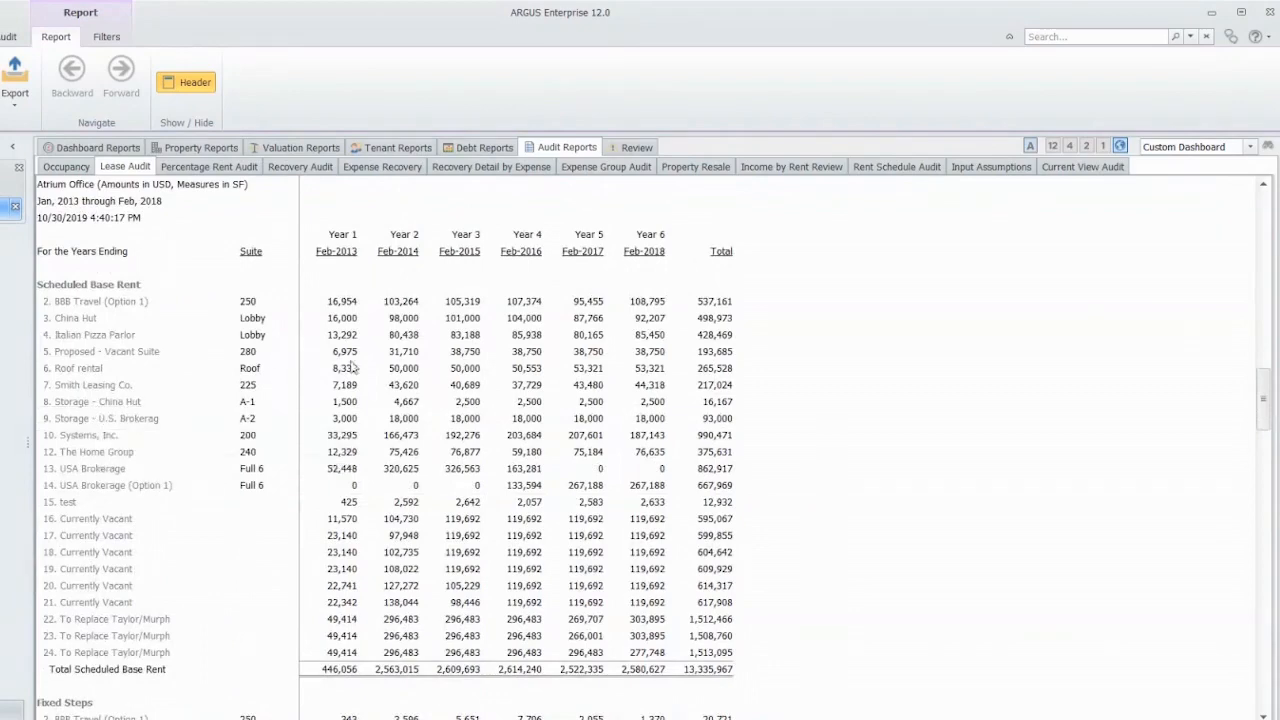
scroll(343, 366, "up", 14)
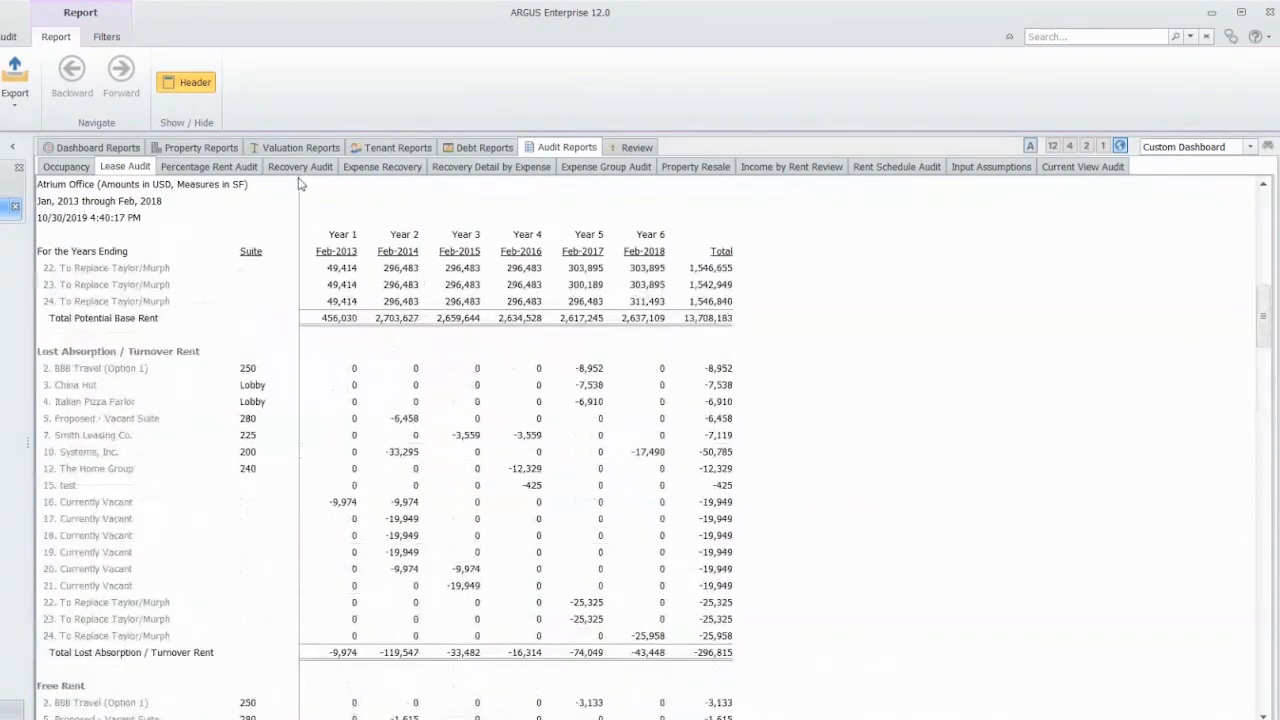
Step: Open the property Cash Flow report and jump from its Total Expense Recoveries line to the linked inputs
left_click(199, 149)
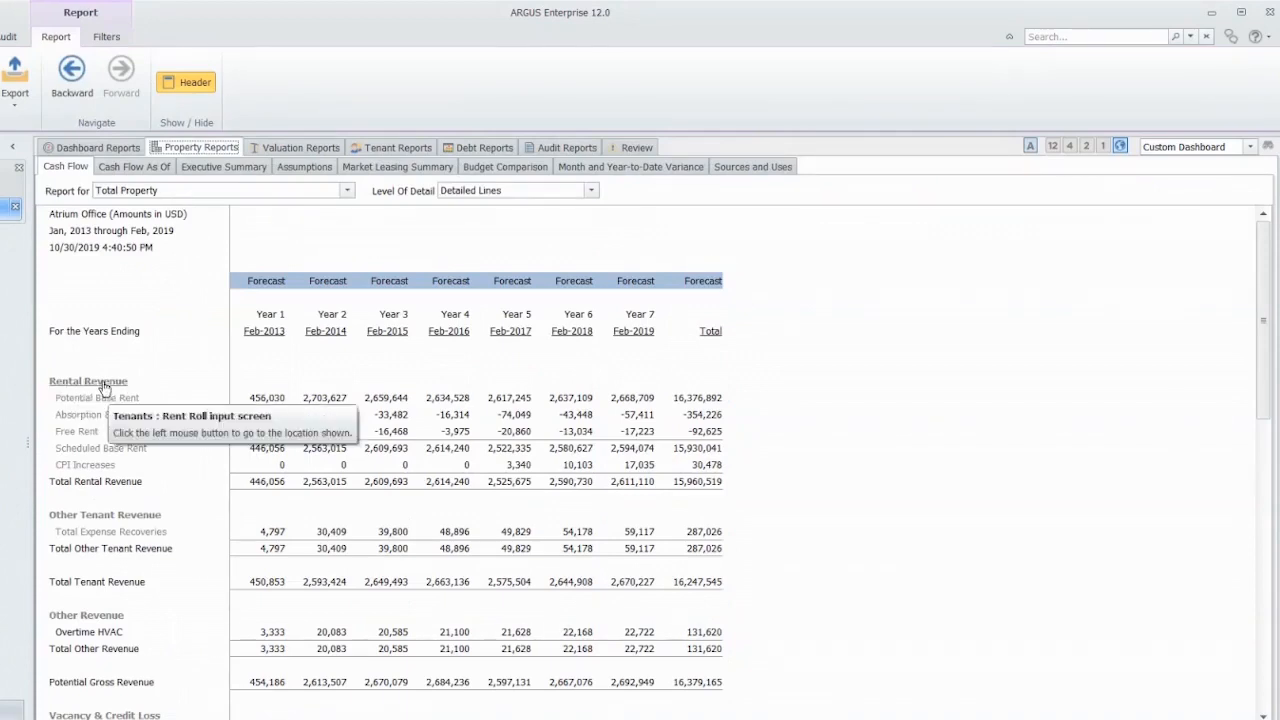
left_click(115, 535)
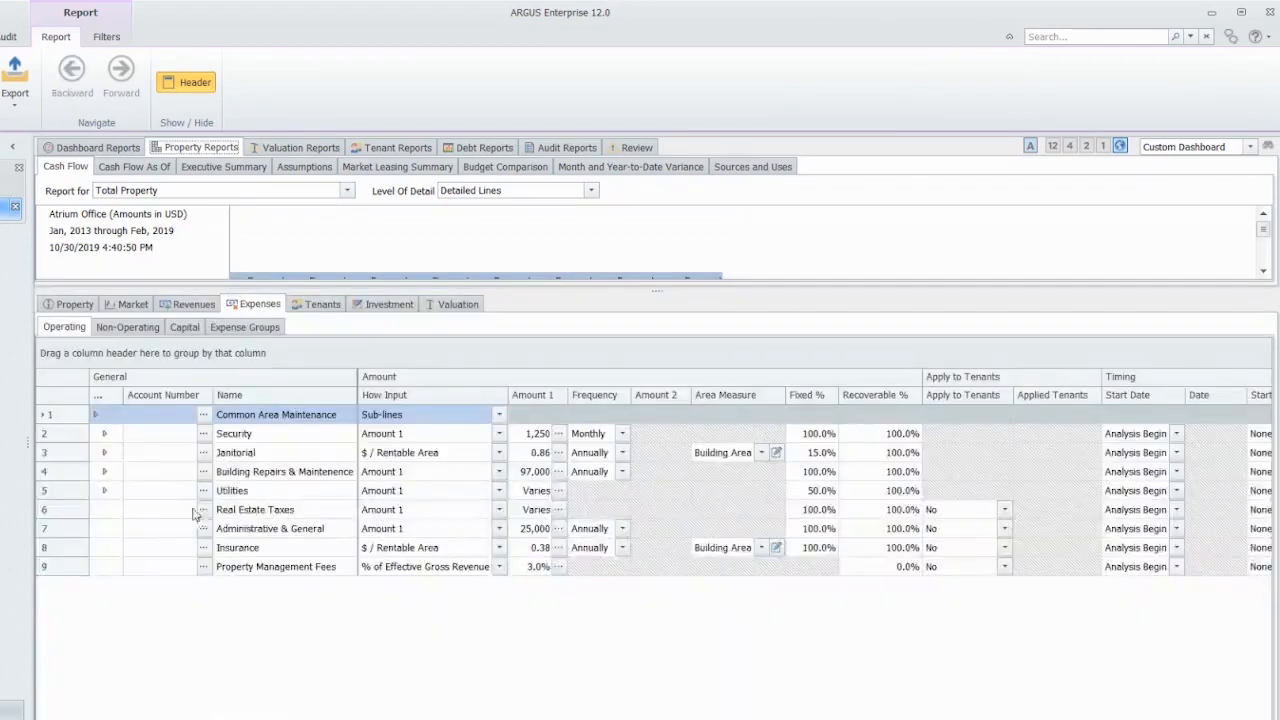